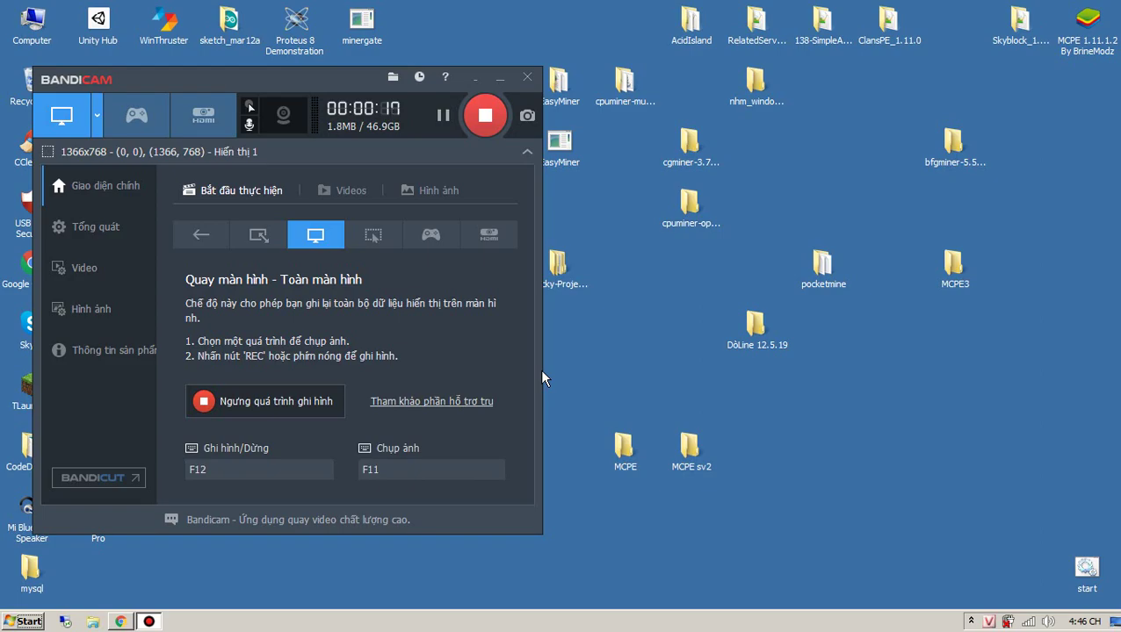
Resume the background music video in the browser, then hide the browser to reveal the desktop
{"action": "left_click", "coordinate": [122, 623]}
{"action": "left_click", "coordinate": [507, 268]}
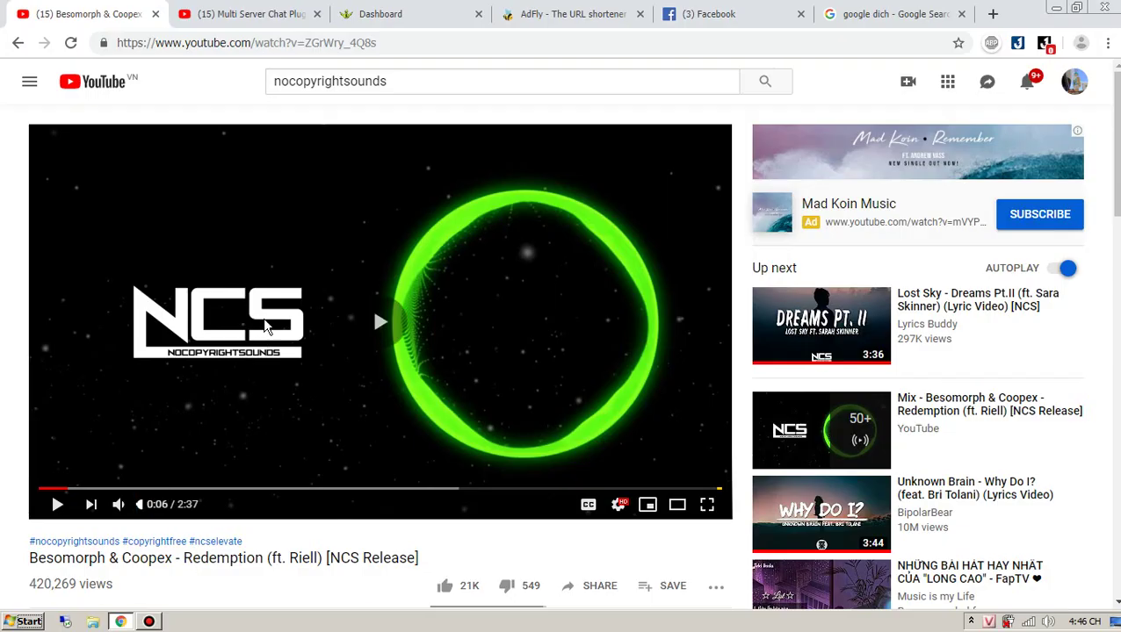
{"action": "left_click", "coordinate": [1059, 9]}
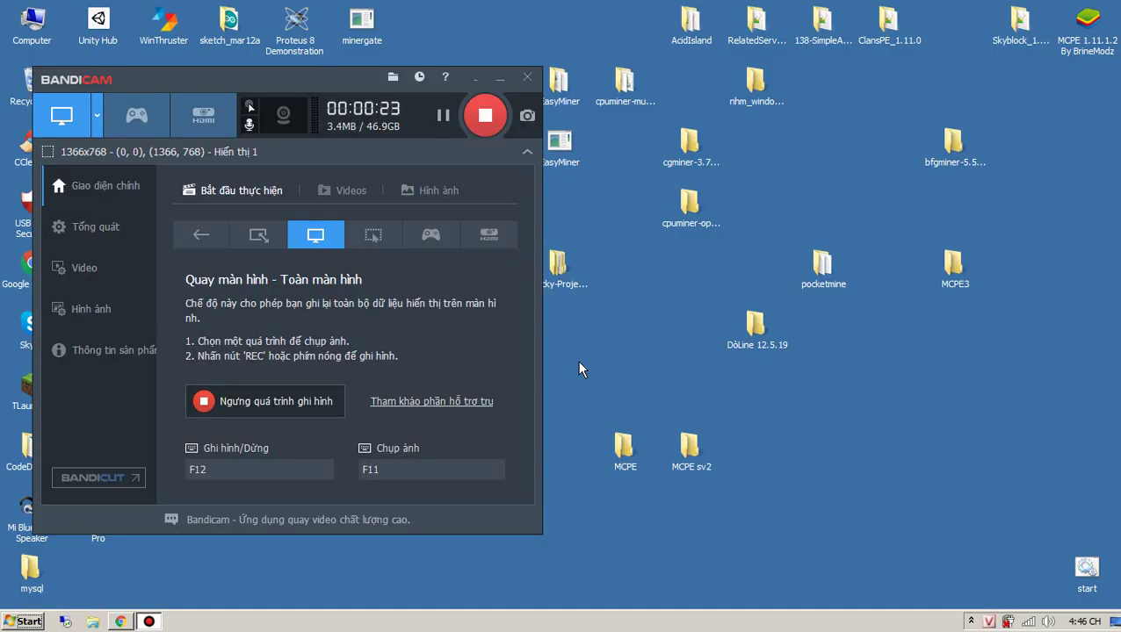
Open the MCPE and MCPE sv2 server folders and place them side by side
{"action": "double_click", "coordinate": [625, 452]}
{"action": "double_click", "coordinate": [690, 448]}
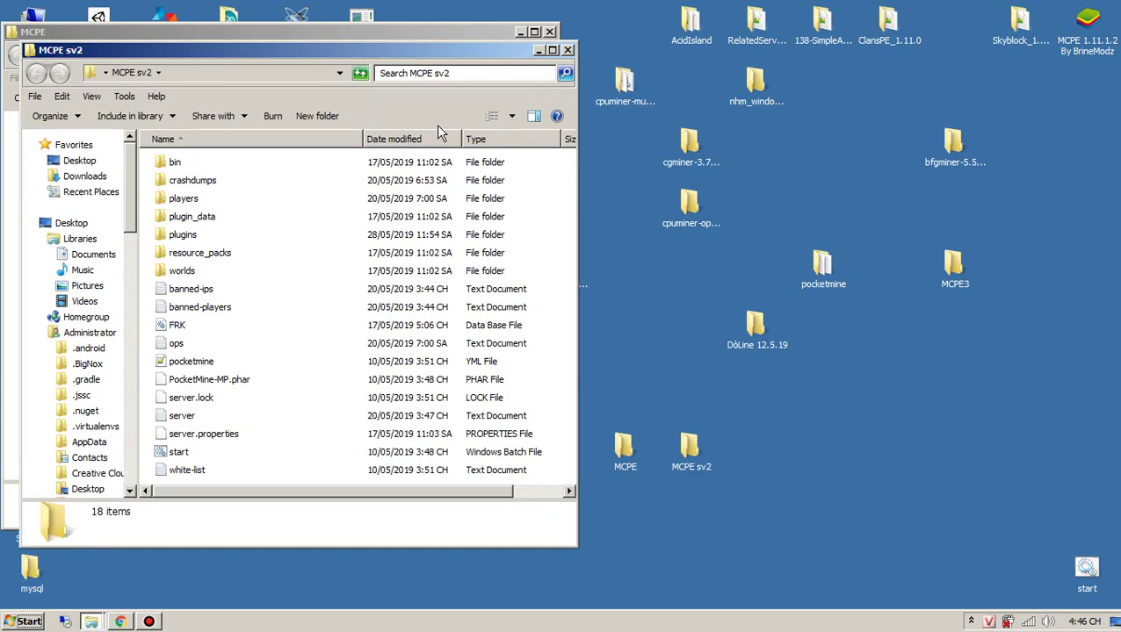
{"action": "left_click_drag", "start_coordinate": [410, 62], "coordinate": [929, 56]}
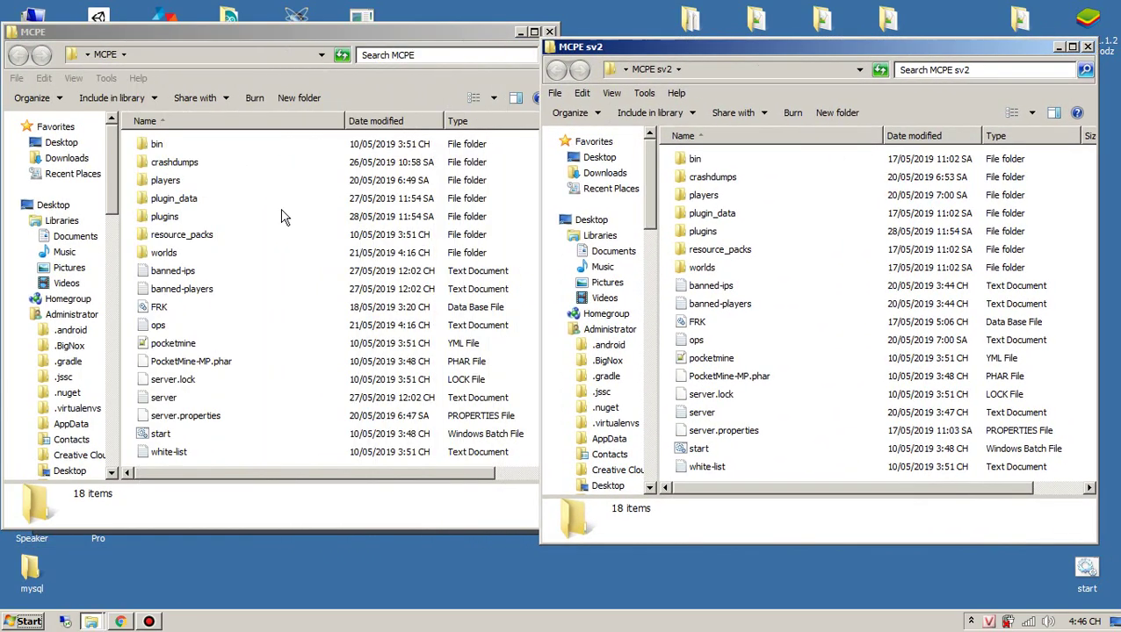
In MCPE, go to plugins > MultiChat_MYSQL_20.5.19 > src > tungsten3 and open Main.php in Notepad++
{"action": "double_click", "coordinate": [184, 220]}
{"action": "double_click", "coordinate": [689, 232]}
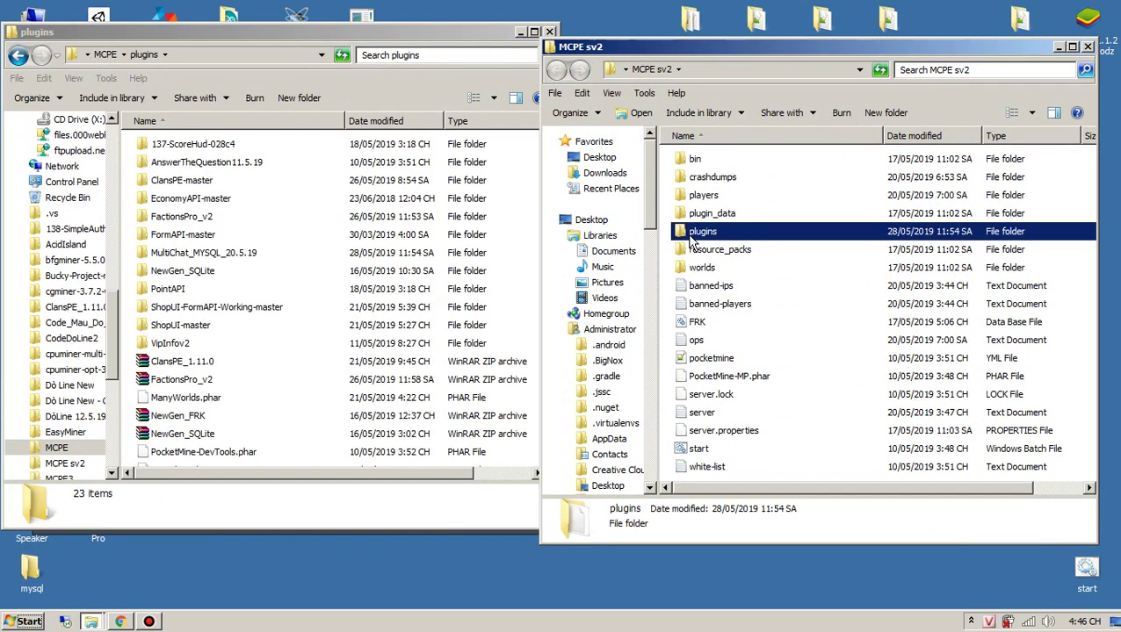
{"action": "left_click", "coordinate": [194, 254]}
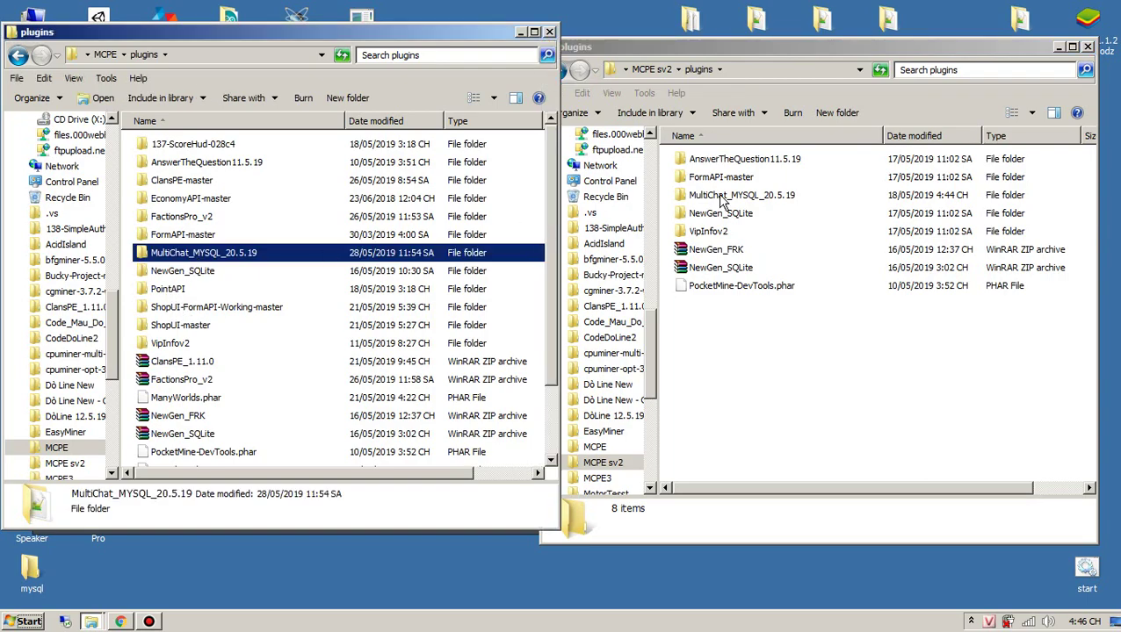
{"action": "double_click", "coordinate": [386, 255]}
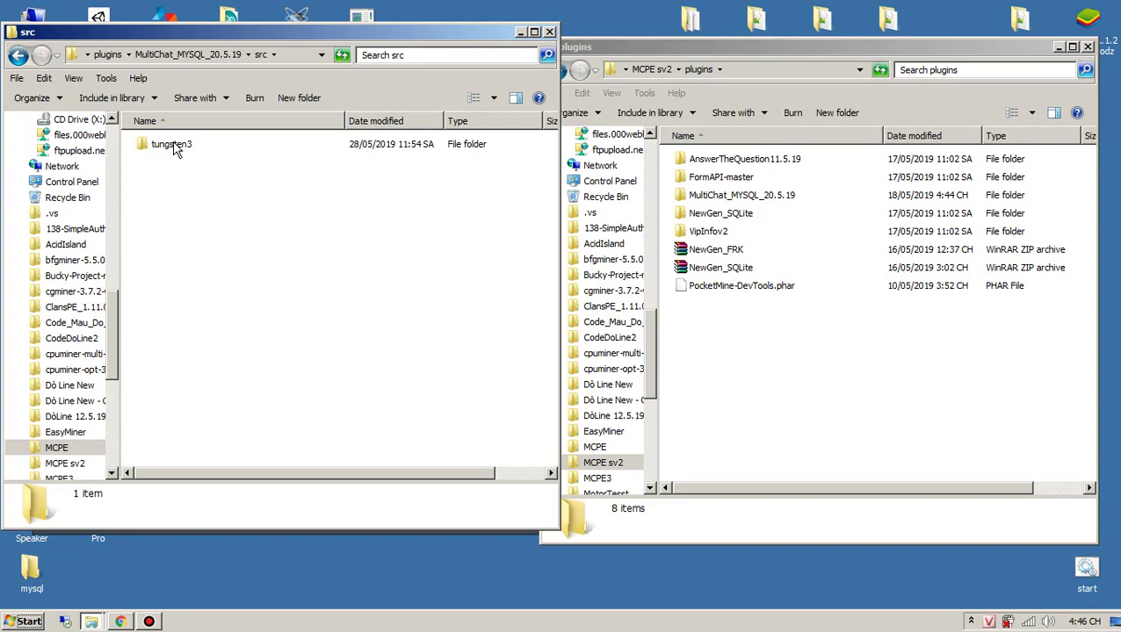
{"action": "double_click", "coordinate": [172, 146]}
{"action": "double_click", "coordinate": [167, 145]}
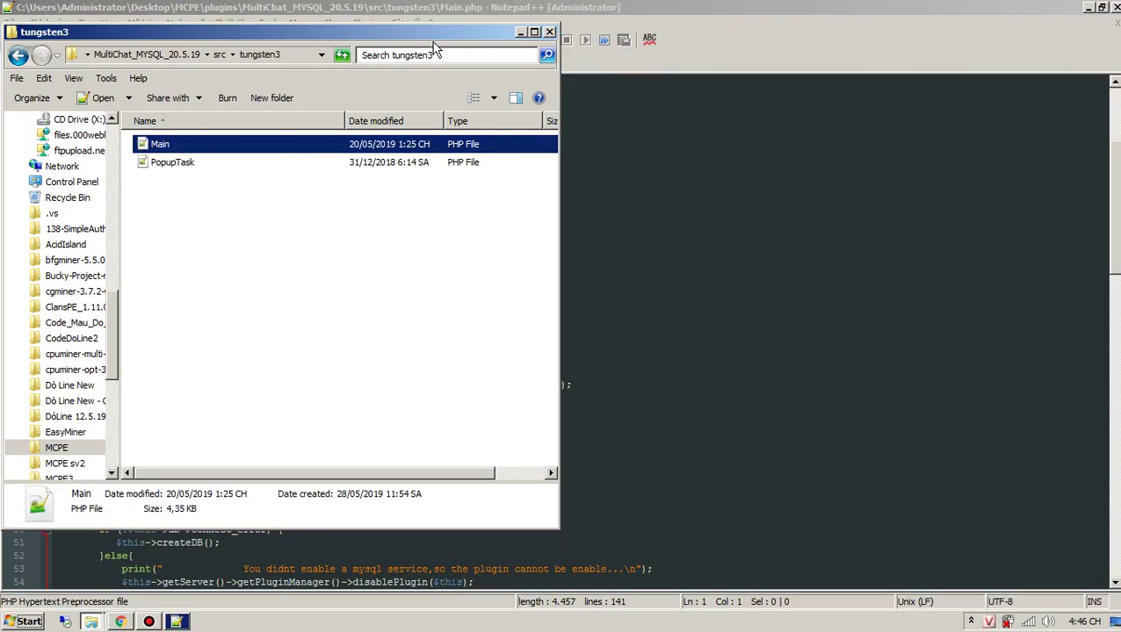
Replace 'Server 2' on line 18 with Skyblock and save the first Main.php
{"action": "scroll", "coordinate": [190, 289], "scroll_direction": "up", "scroll_amount": 5}
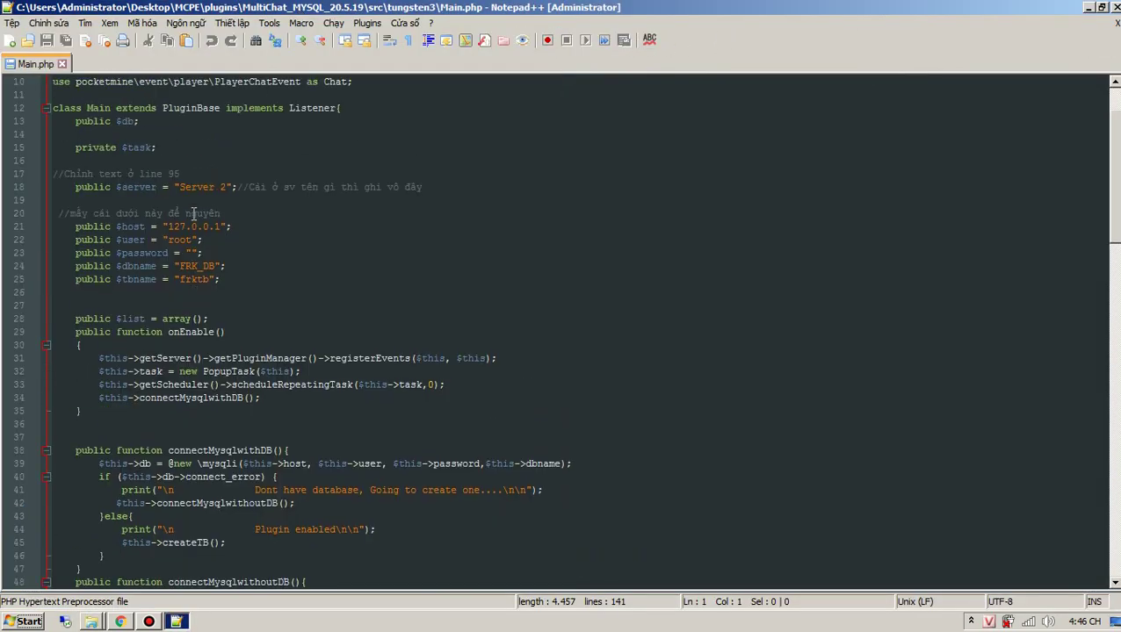
{"action": "left_click_drag", "start_coordinate": [182, 308], "coordinate": [226, 305]}
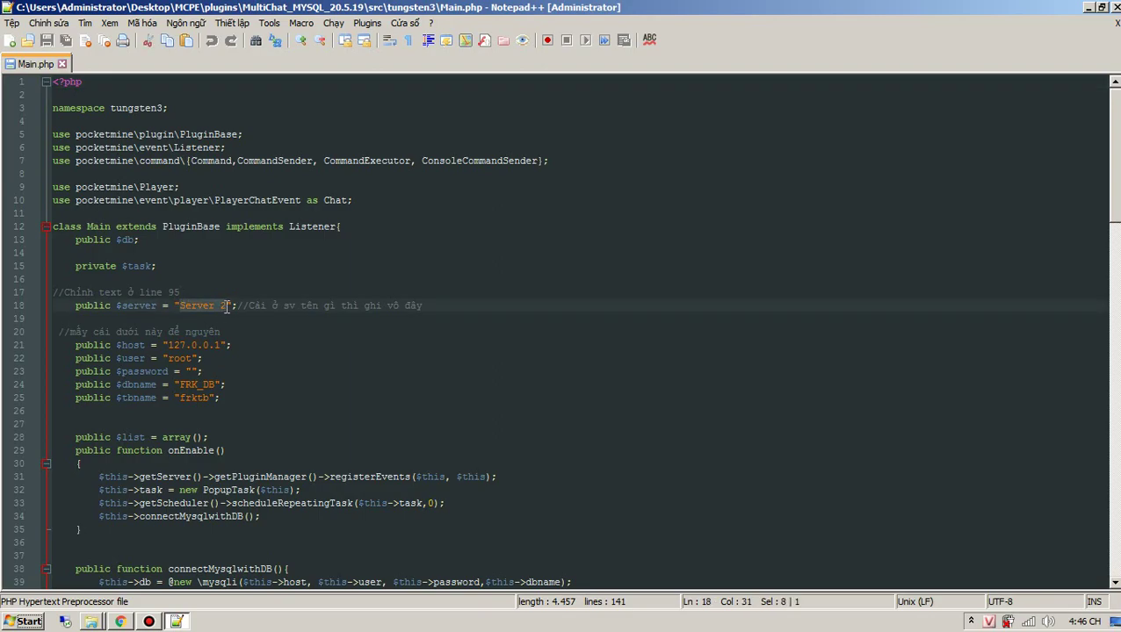
{"action": "type", "text": "Skyblock"}
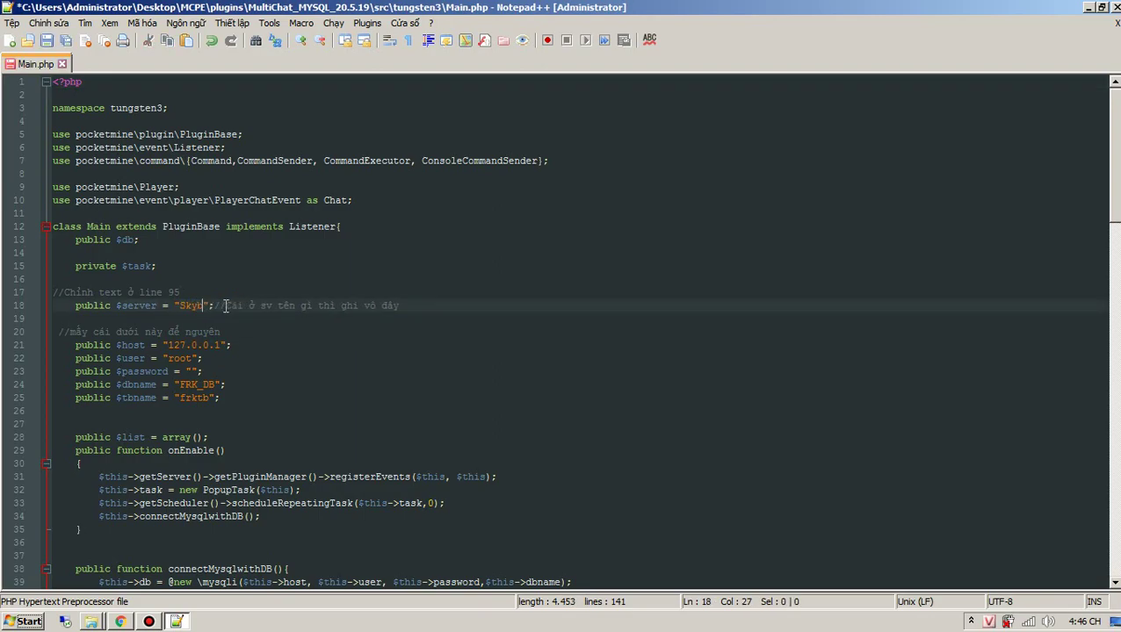
{"action": "key", "text": "ctrl+s"}
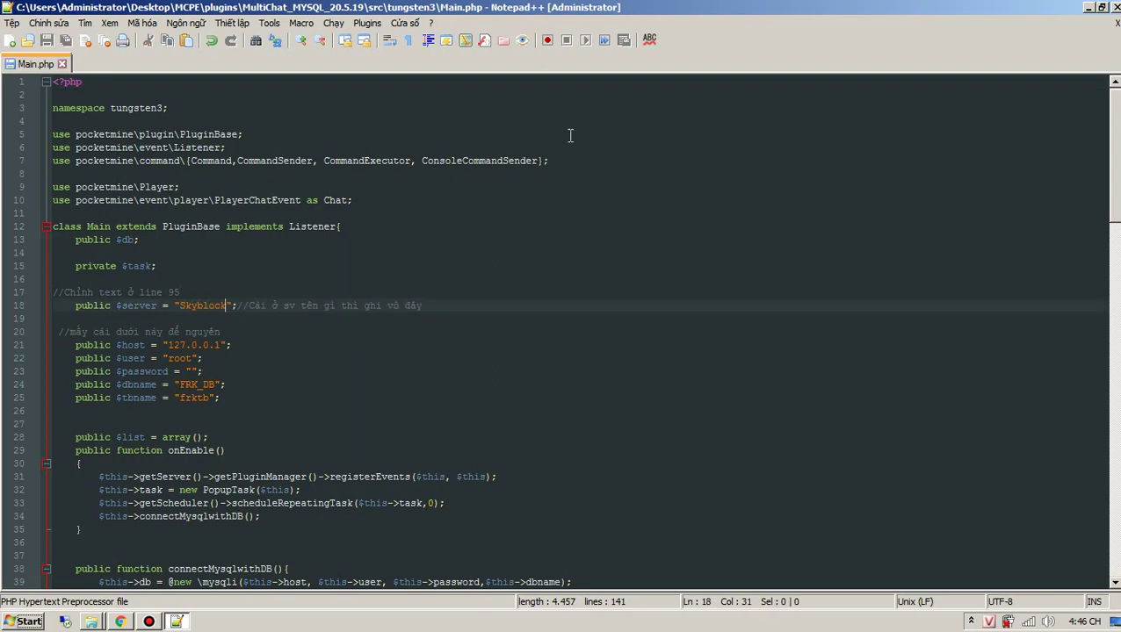
Open the sv2 MultiChat_MYSQL_20.5.19 tungsten3 Main.php as a second Notepad++ tab
{"action": "key", "text": "super+Down"}
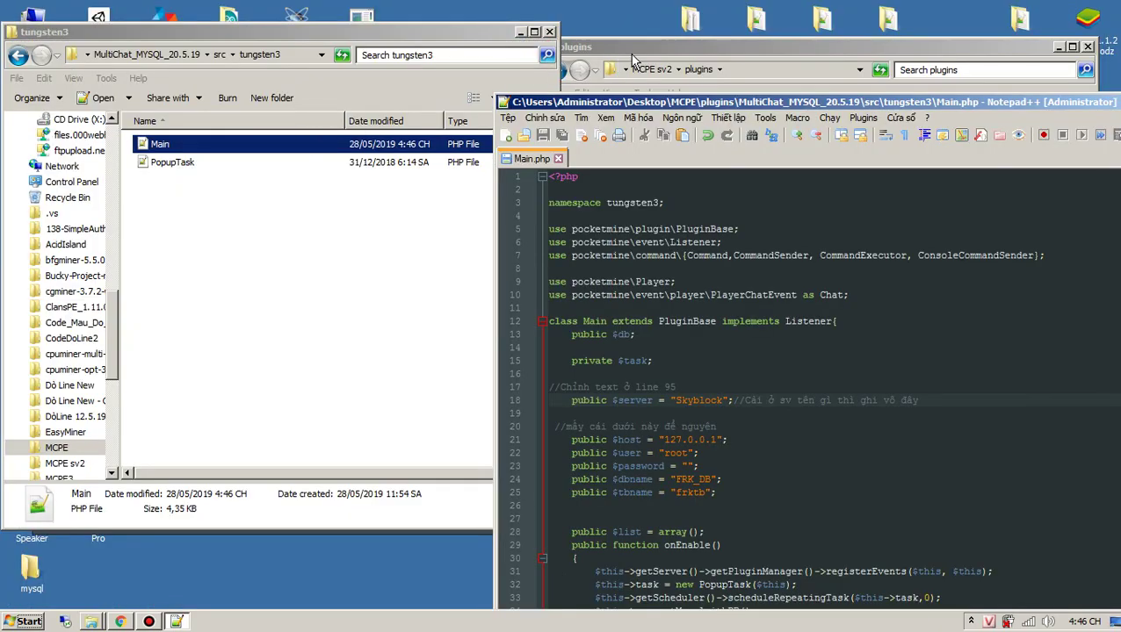
{"action": "left_click", "coordinate": [633, 58]}
{"action": "double_click", "coordinate": [716, 194]}
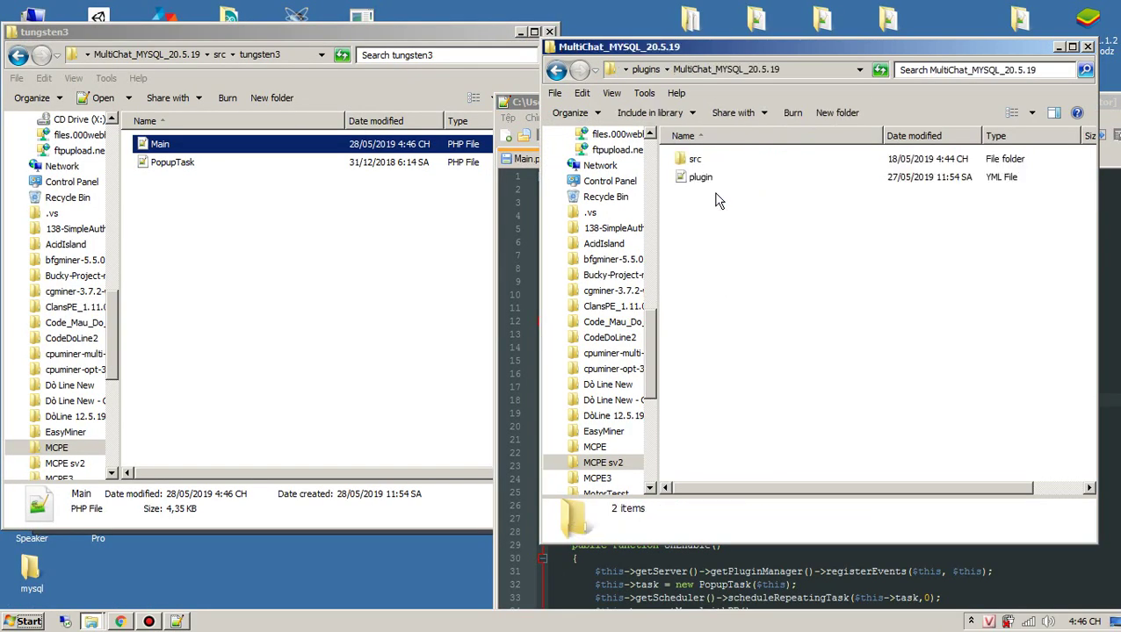
{"action": "double_click", "coordinate": [690, 159]}
{"action": "double_click", "coordinate": [691, 159]}
{"action": "double_click", "coordinate": [690, 159]}
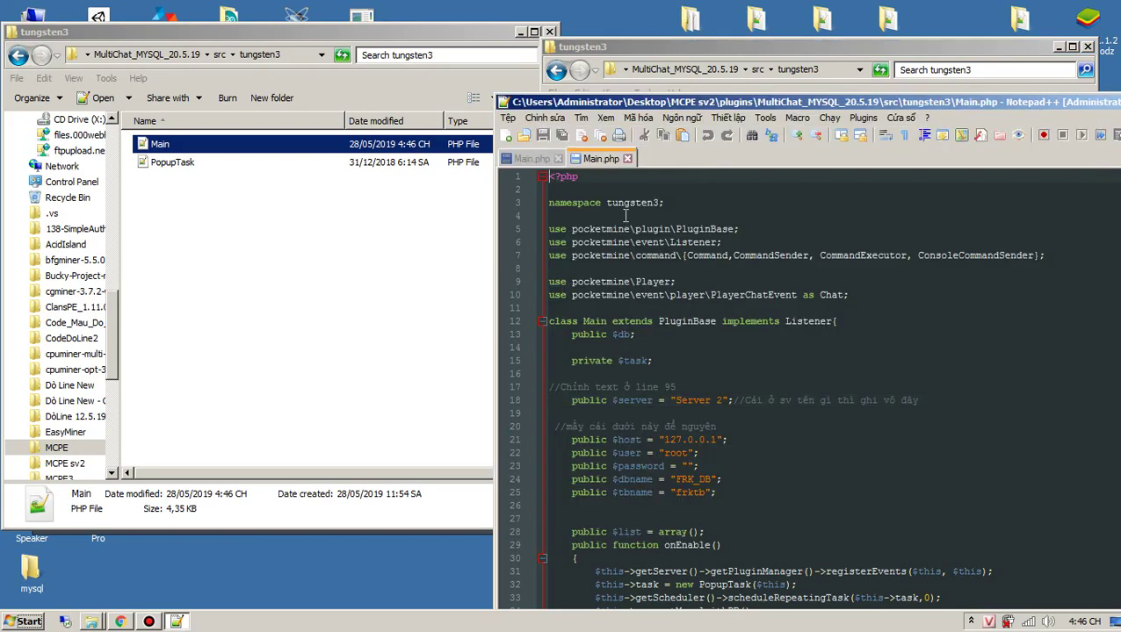
Replace 'Server 2' on line 18 with Prison in the sv2 Main.php and save
{"action": "left_click_drag", "start_coordinate": [676, 401], "coordinate": [722, 404]}
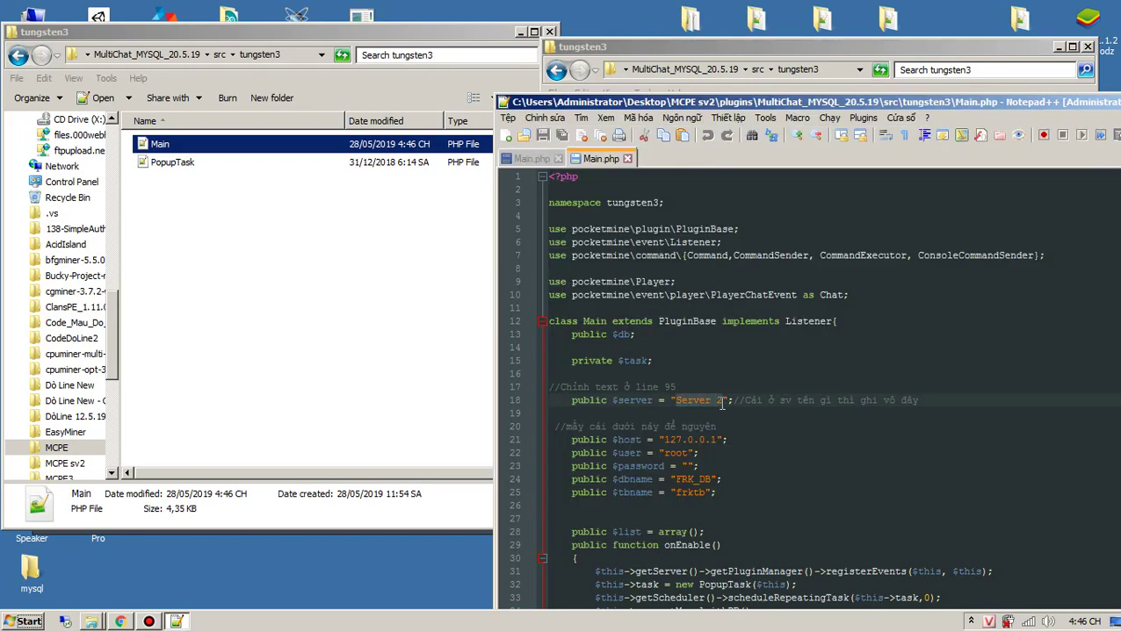
{"action": "type", "text": "Prison"}
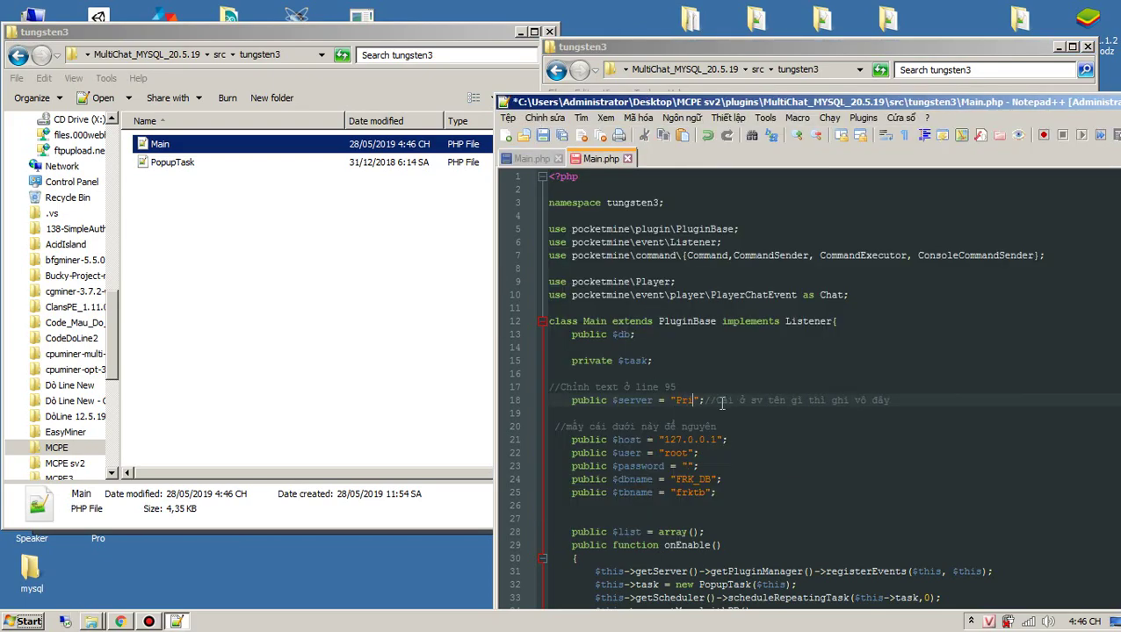
{"action": "key", "text": "ctrl+s"}
Compare the Skyblock and Prison Main.php tabs, ending on the sv2 file
{"action": "left_click", "coordinate": [534, 161]}
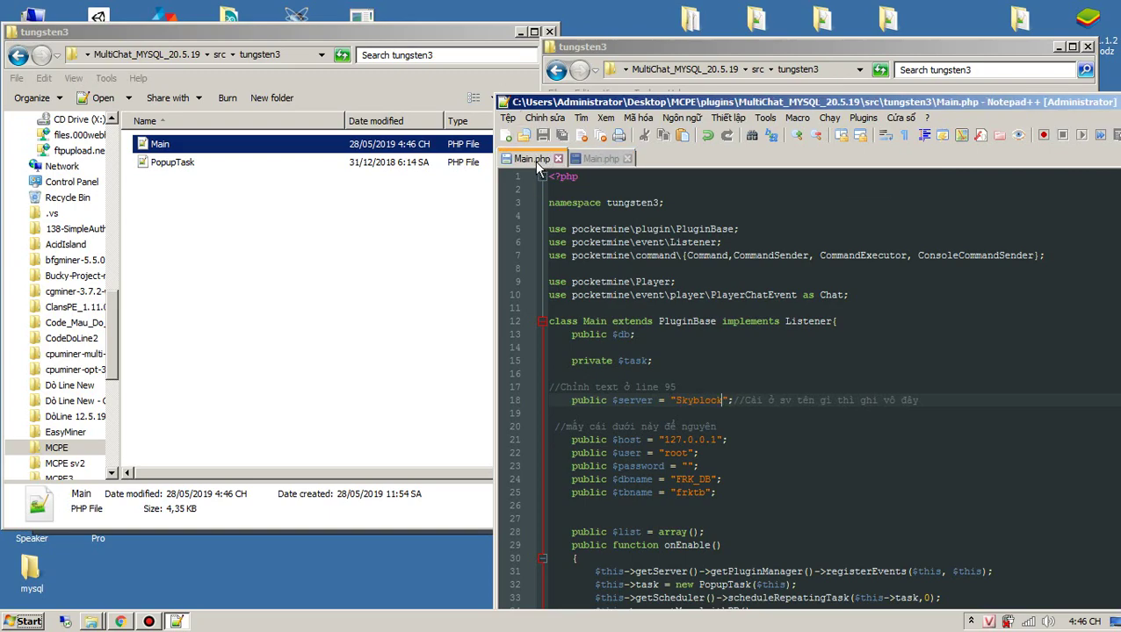
{"action": "left_click", "coordinate": [594, 159]}
{"action": "scroll", "coordinate": [724, 395], "scroll_direction": "down", "scroll_amount": 4}
{"action": "scroll", "coordinate": [725, 395], "scroll_direction": "up", "scroll_amount": 4}
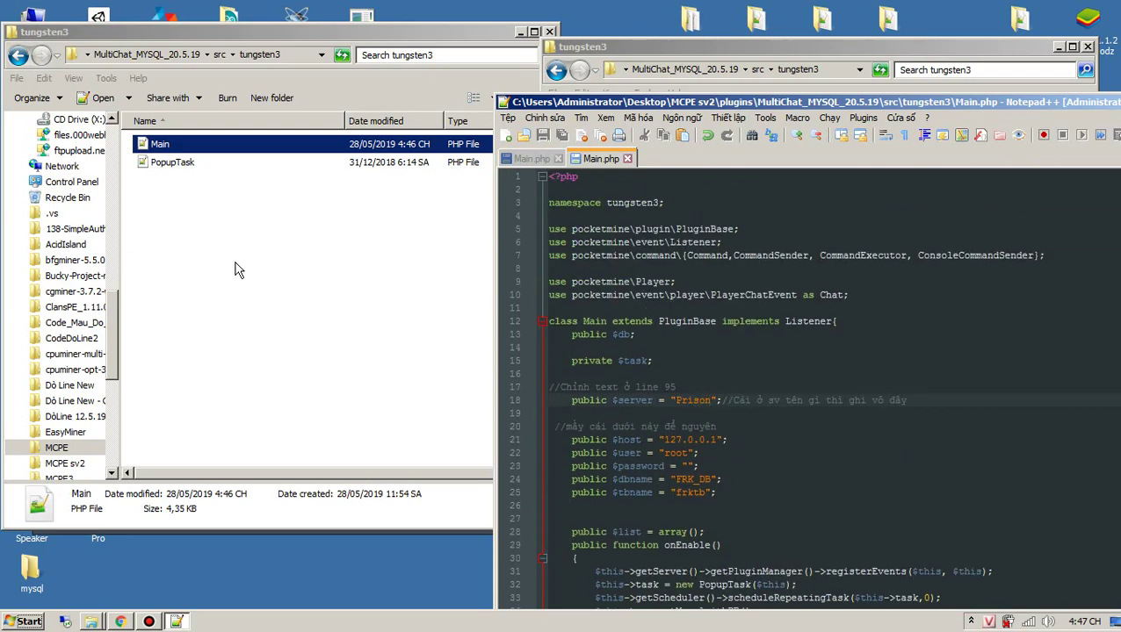
Go back up to the MCPE sv2 server folder and launch its start script
{"action": "left_click", "coordinate": [17, 54]}
{"action": "left_click", "coordinate": [17, 54]}
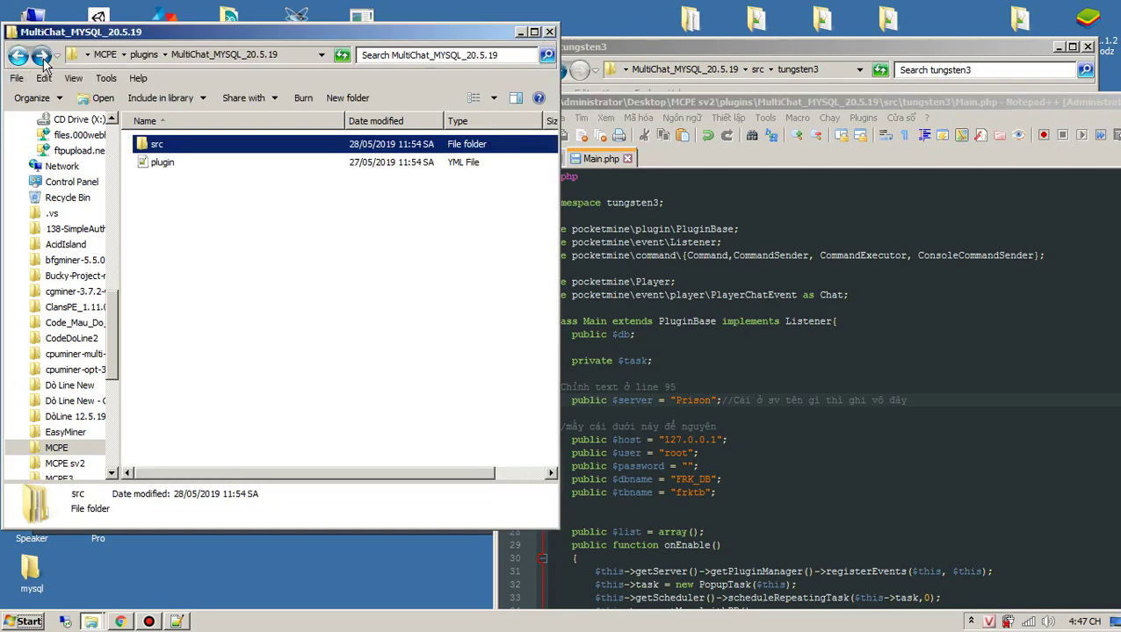
{"action": "left_click", "coordinate": [570, 74]}
{"action": "left_click", "coordinate": [557, 71]}
{"action": "left_click", "coordinate": [557, 70]}
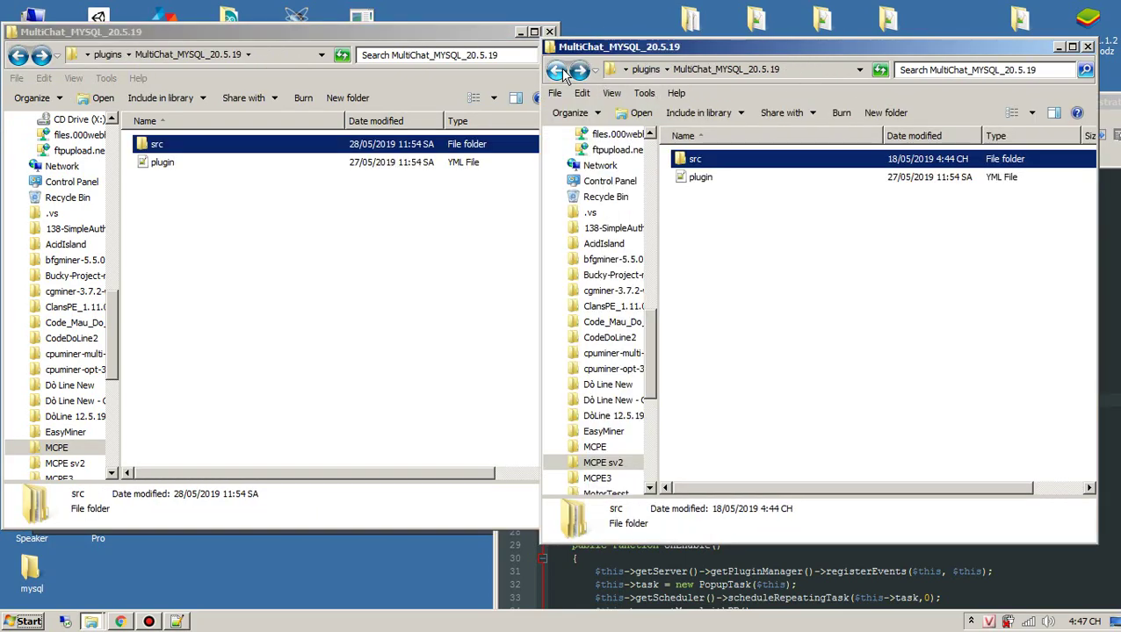
{"action": "left_click", "coordinate": [556, 71]}
{"action": "left_click", "coordinate": [651, 70]}
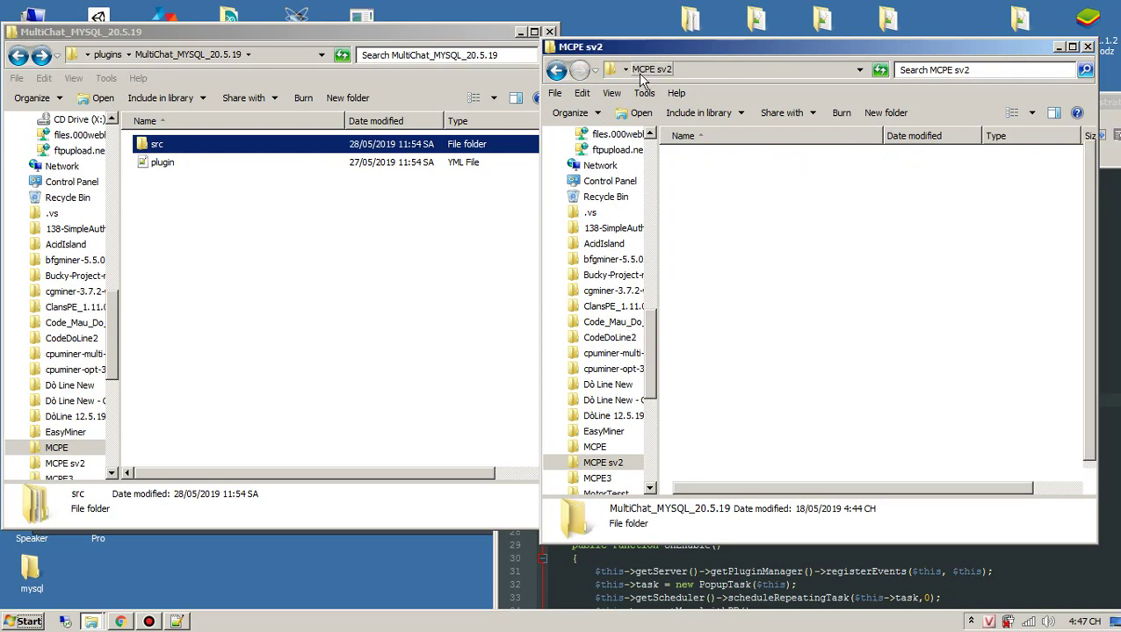
{"action": "double_click", "coordinate": [702, 447]}
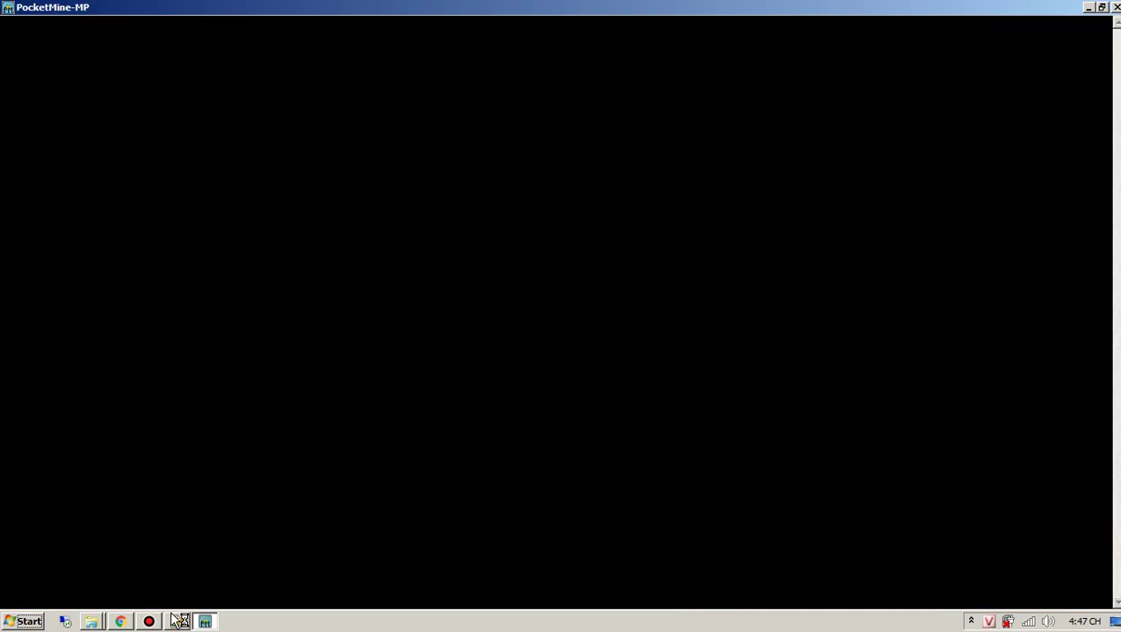
Go up to the MCPE server folder, launch its start file, and minimize the new console
{"action": "left_click", "coordinate": [92, 621]}
{"action": "left_click", "coordinate": [88, 570]}
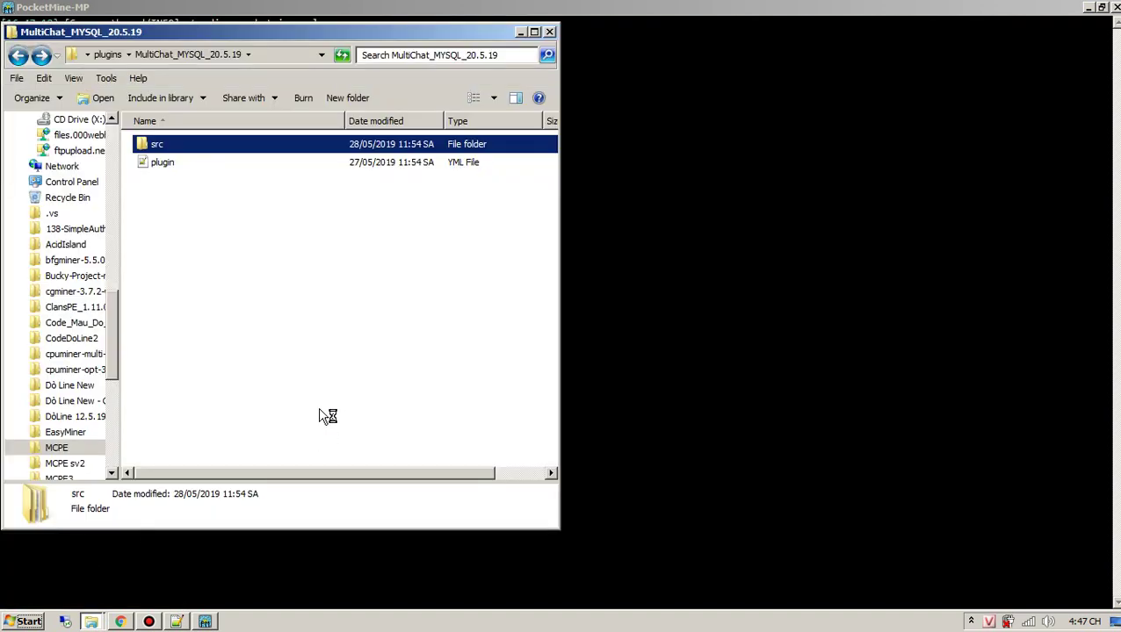
{"action": "left_click", "coordinate": [107, 55]}
{"action": "left_click", "coordinate": [103, 54]}
{"action": "double_click", "coordinate": [163, 433]}
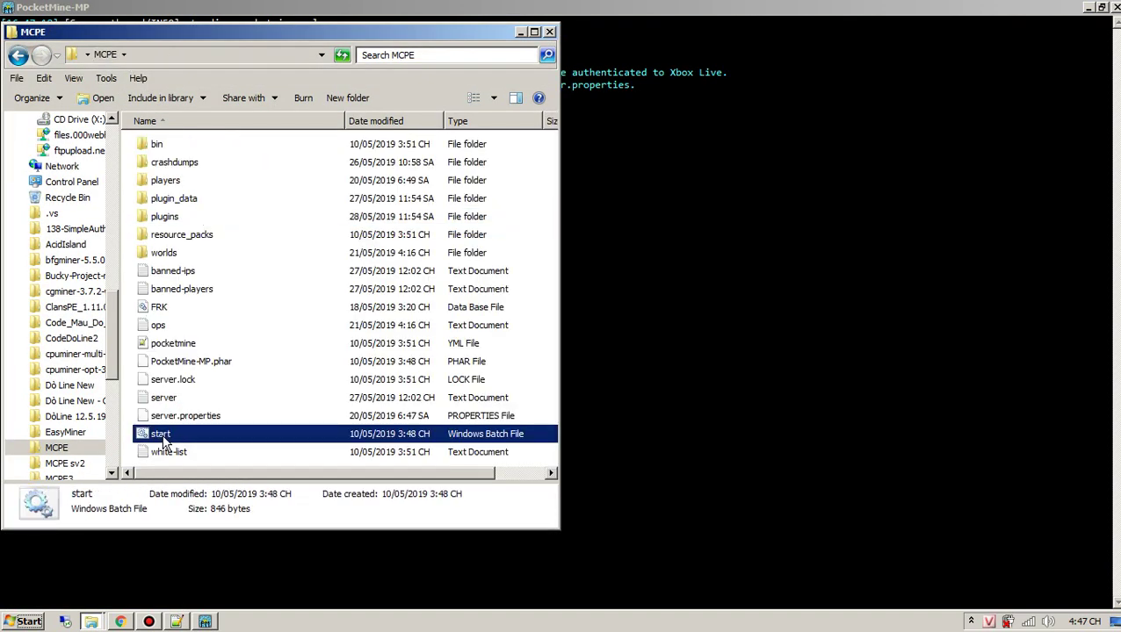
{"action": "left_click", "coordinate": [1089, 7]}
Place both server consoles side by side and run pl to list MCPE's six plugins
{"action": "left_click", "coordinate": [232, 622]}
{"action": "left_click", "coordinate": [233, 622]}
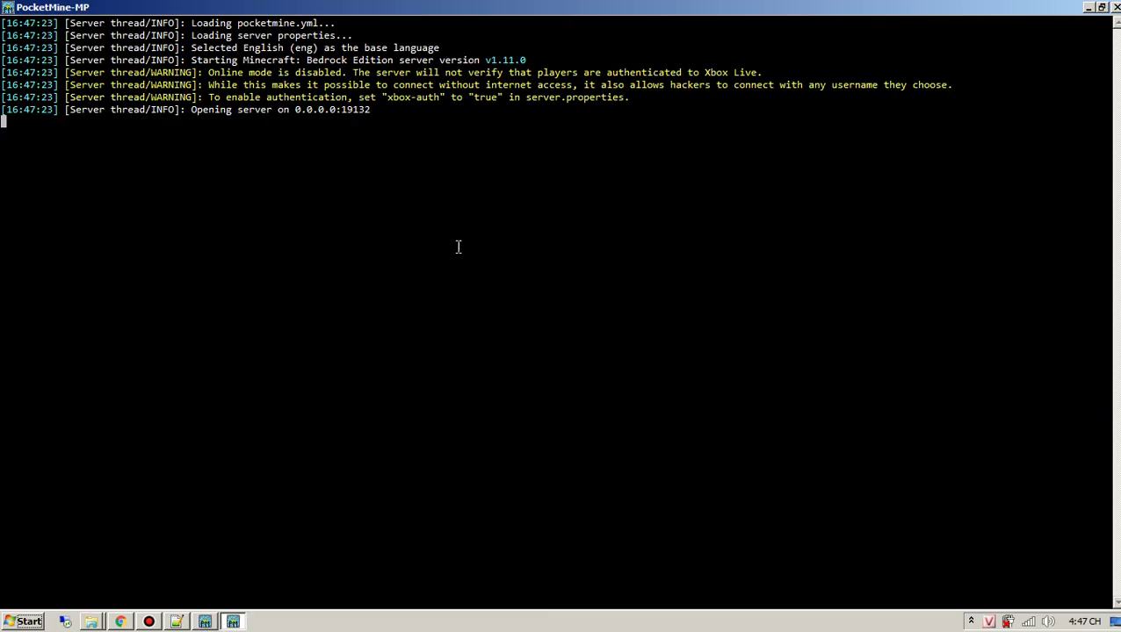
{"action": "mouse_move", "coordinate": [686, 7]}
{"action": "left_mouse_down"}
{"action": "mouse_move", "coordinate": [475, 121]}
{"action": "mouse_move", "coordinate": [881, 79]}
{"action": "left_mouse_up"}
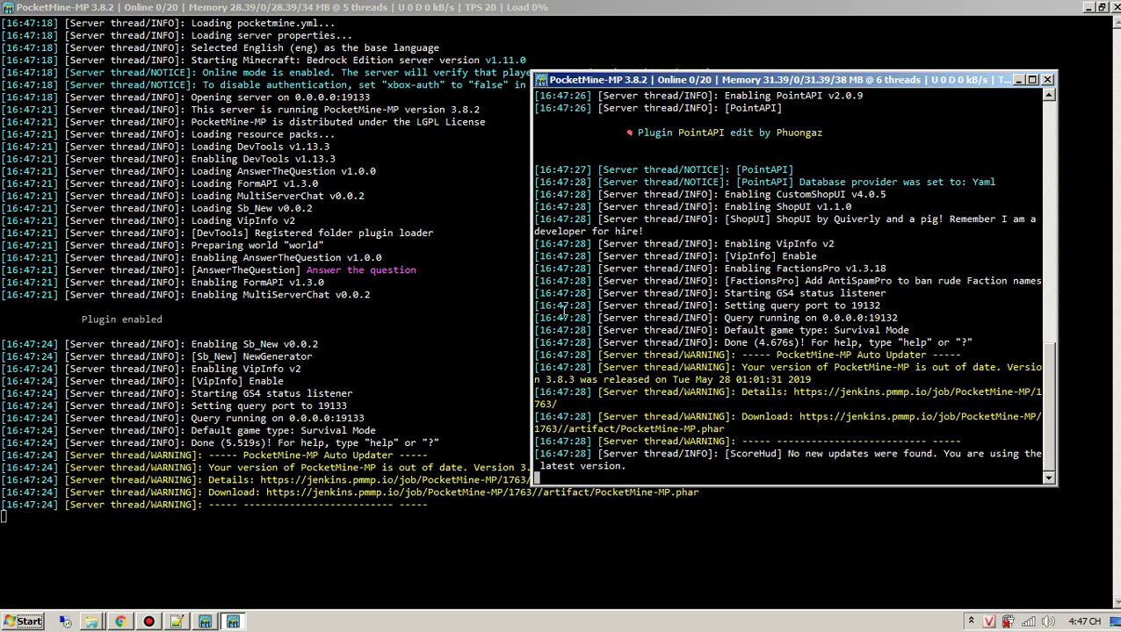
{"action": "scroll", "coordinate": [834, 290], "scroll_direction": "up", "scroll_amount": 9}
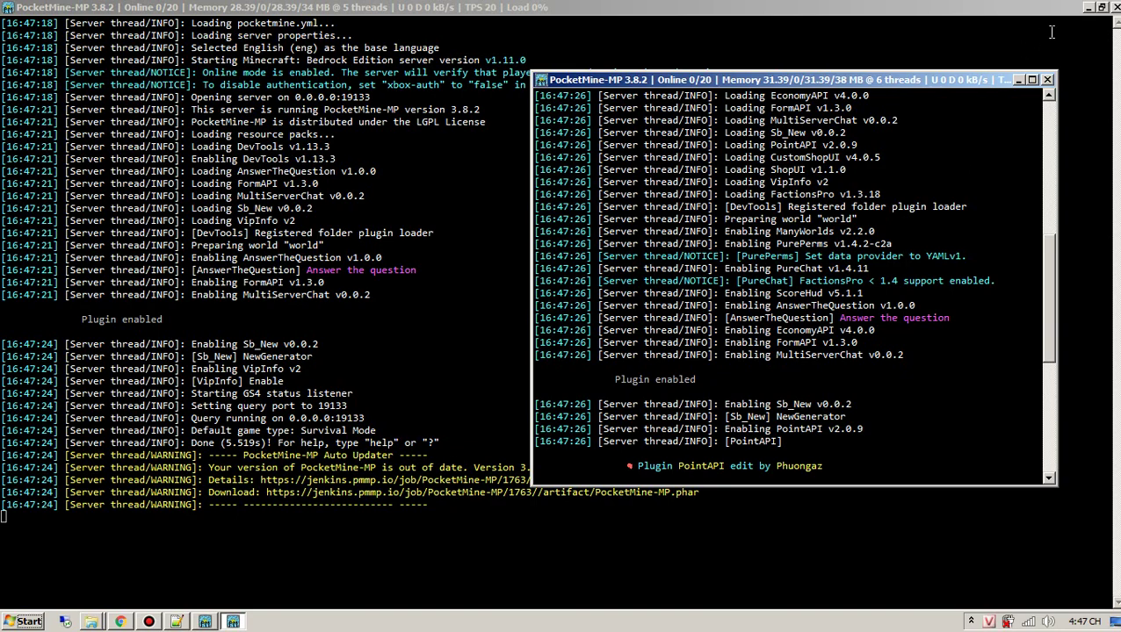
{"action": "left_click", "coordinate": [1101, 8]}
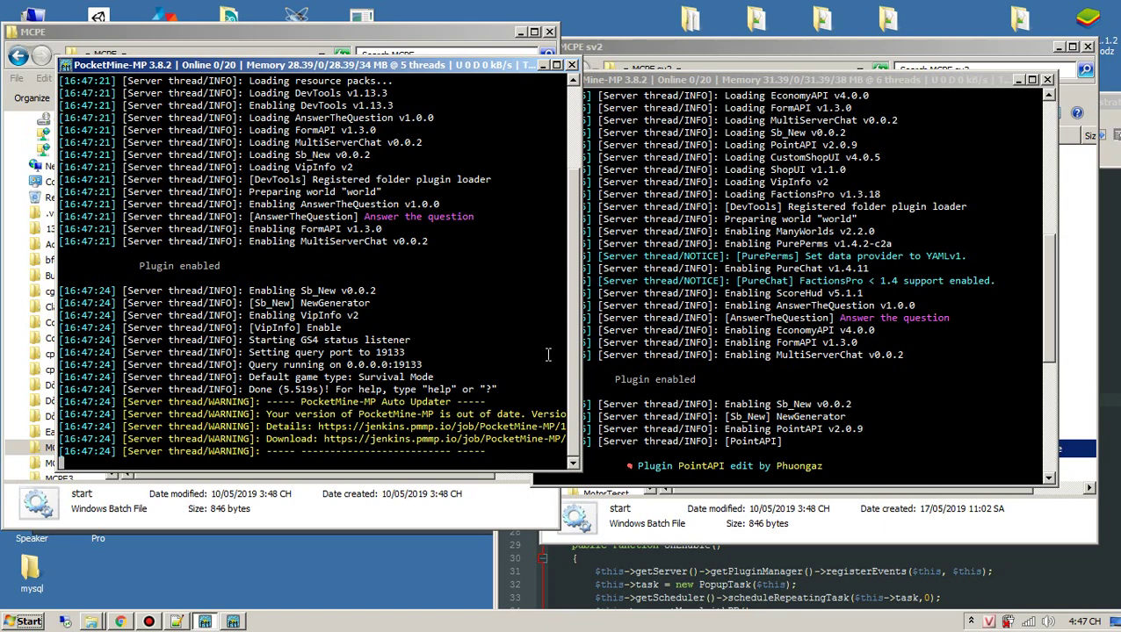
{"action": "type", "text": "pl"}
{"action": "key", "text": "Return"}
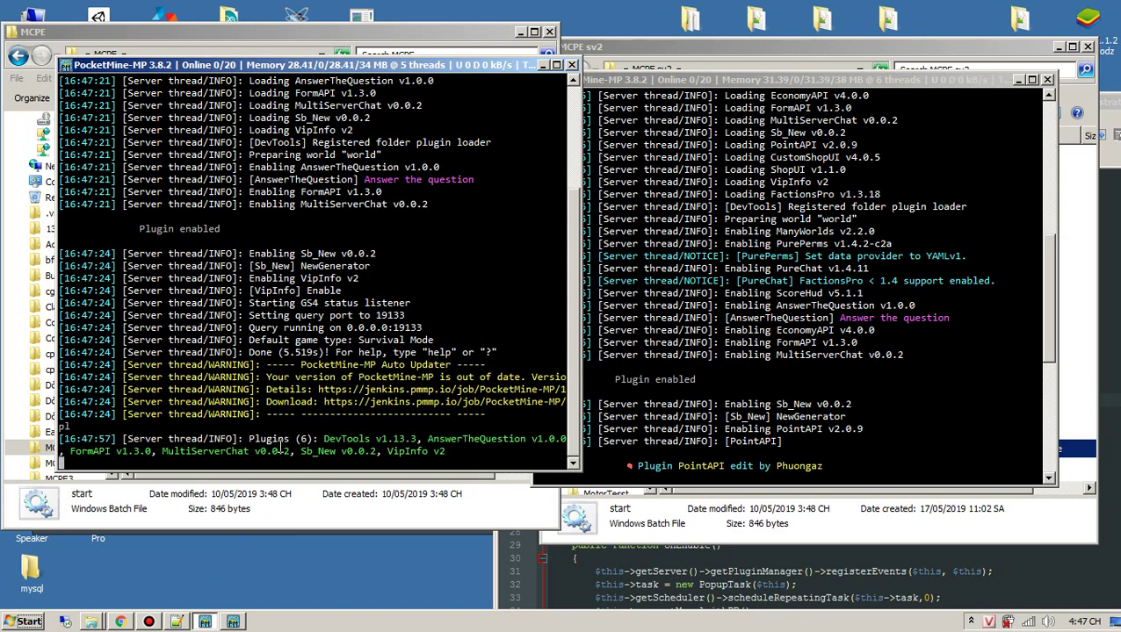
{"action": "left_click", "coordinate": [121, 622]}
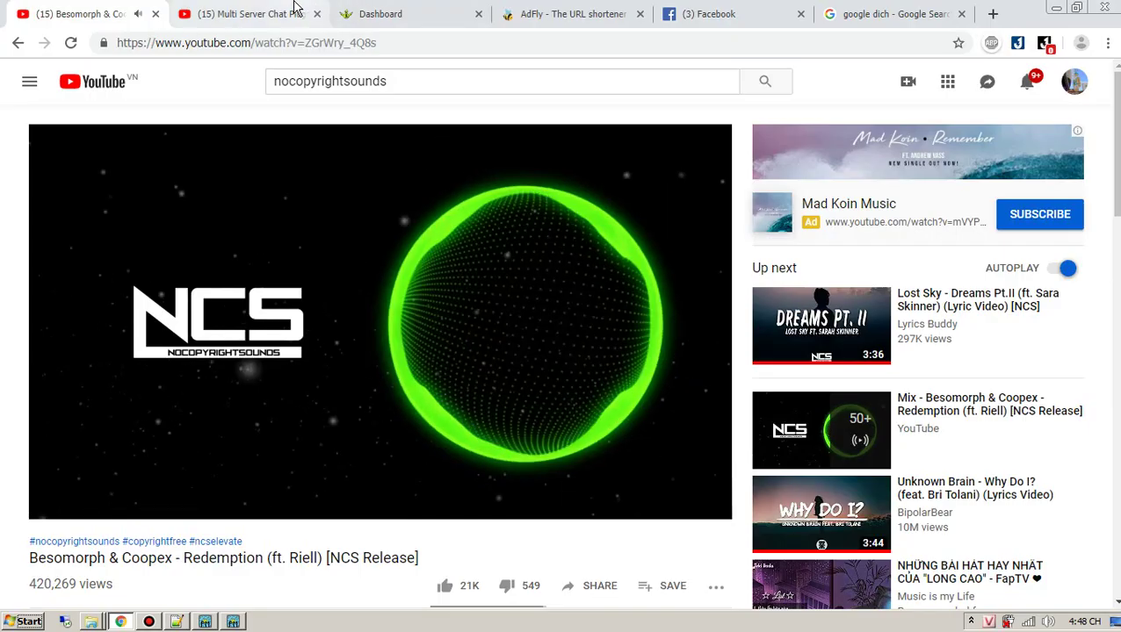
{"action": "left_click", "coordinate": [290, 11]}
{"action": "left_click", "coordinate": [276, 490]}
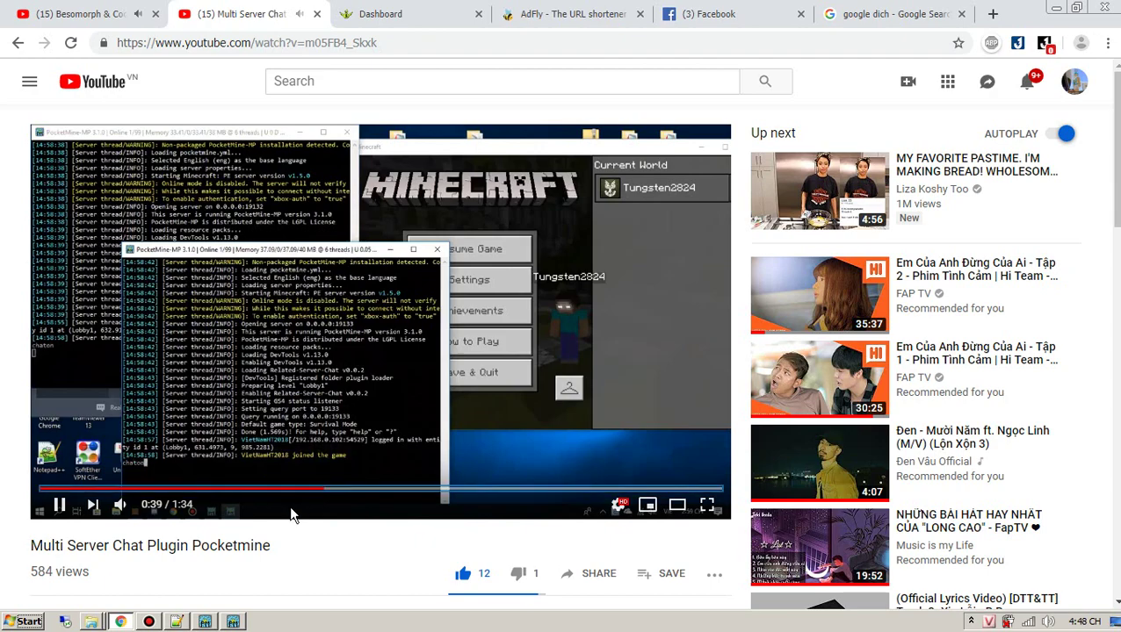
{"action": "key", "text": "l"}
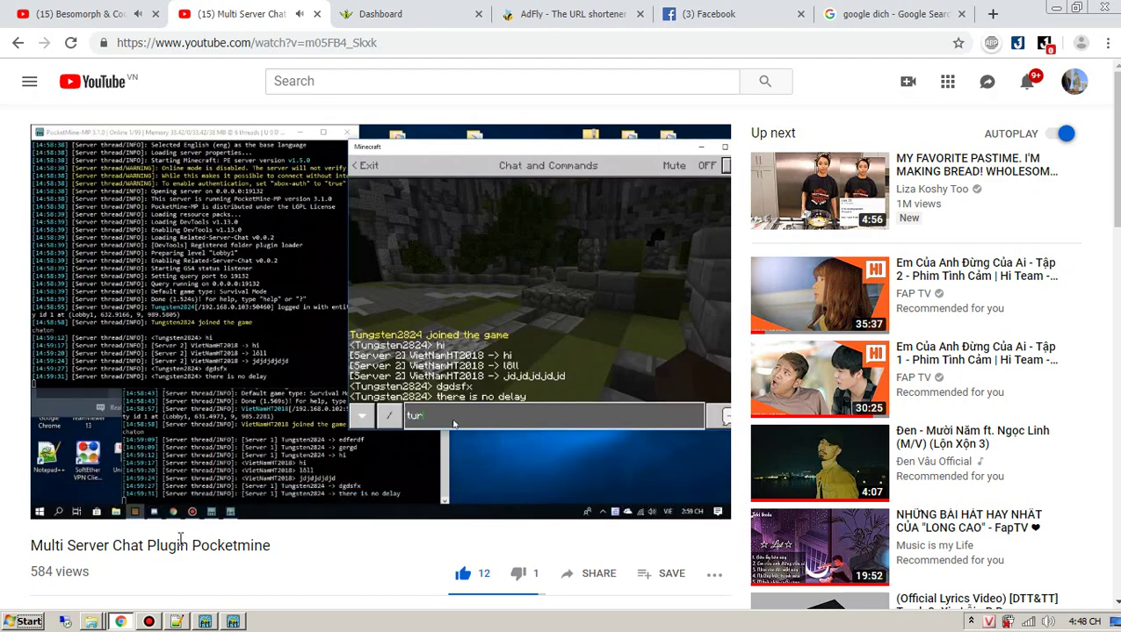
{"action": "left_click", "coordinate": [384, 415]}
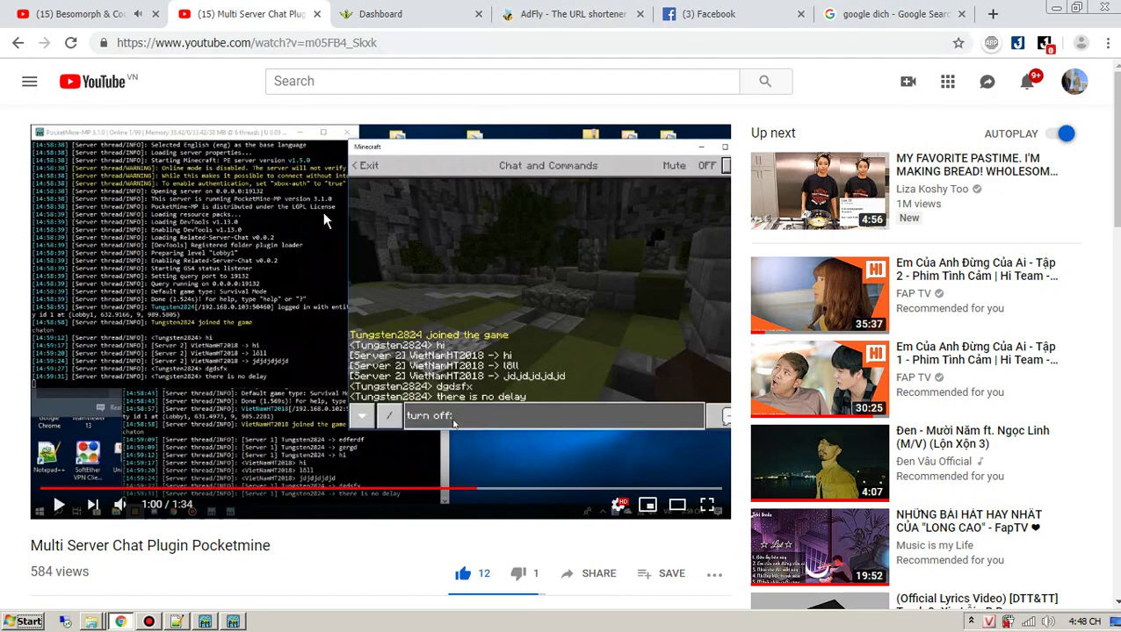
{"action": "left_click", "coordinate": [1056, 7]}
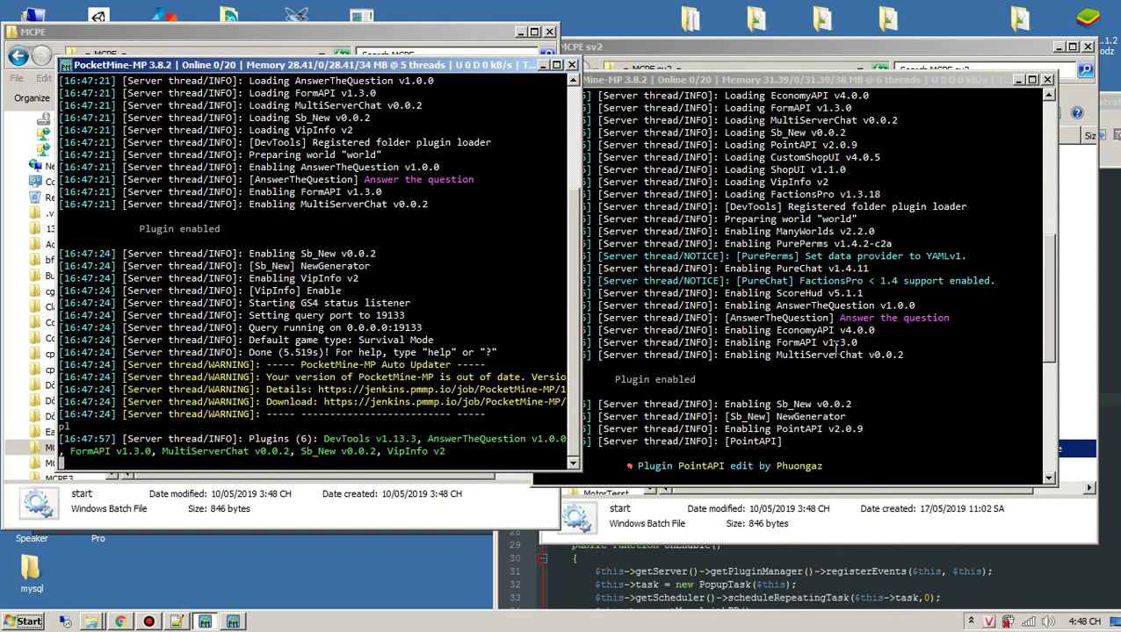
Scroll the sv2 console to the end of its startup log, glance at the browser, then return to Notepad++
{"action": "left_click_drag", "start_coordinate": [1045, 281], "coordinate": [1047, 399]}
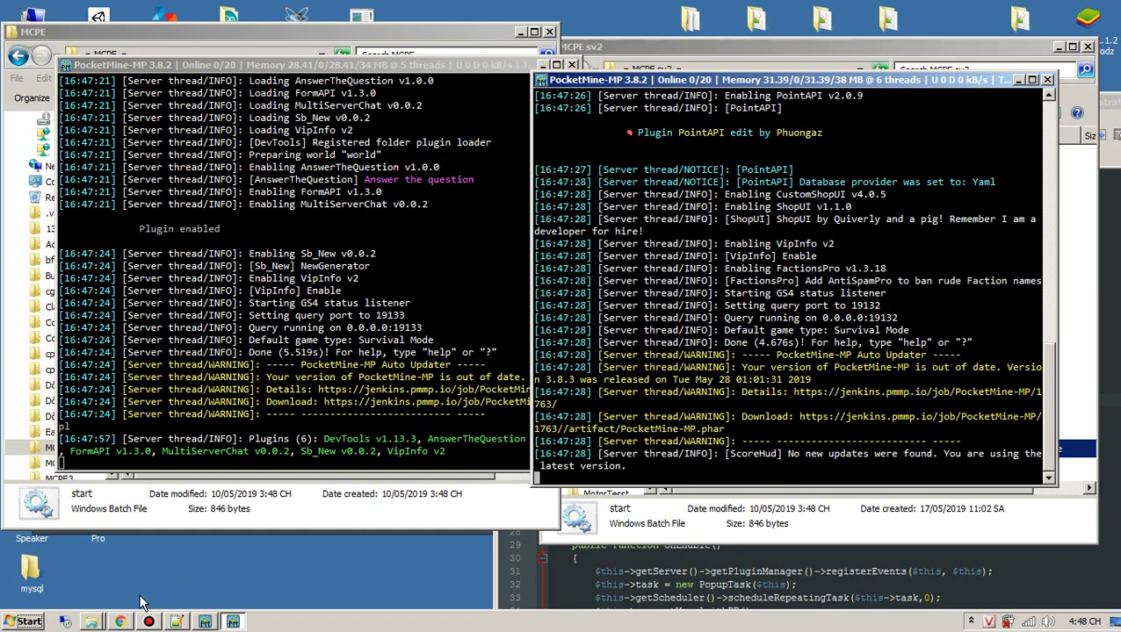
{"action": "left_click", "coordinate": [120, 621]}
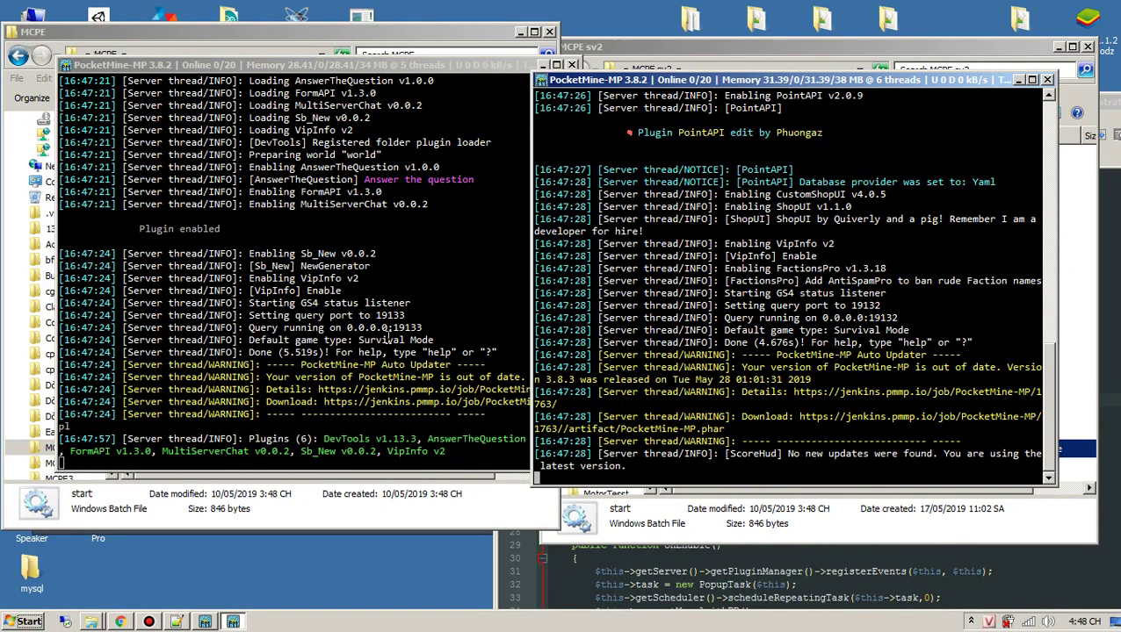
{"action": "left_click", "coordinate": [1056, 7]}
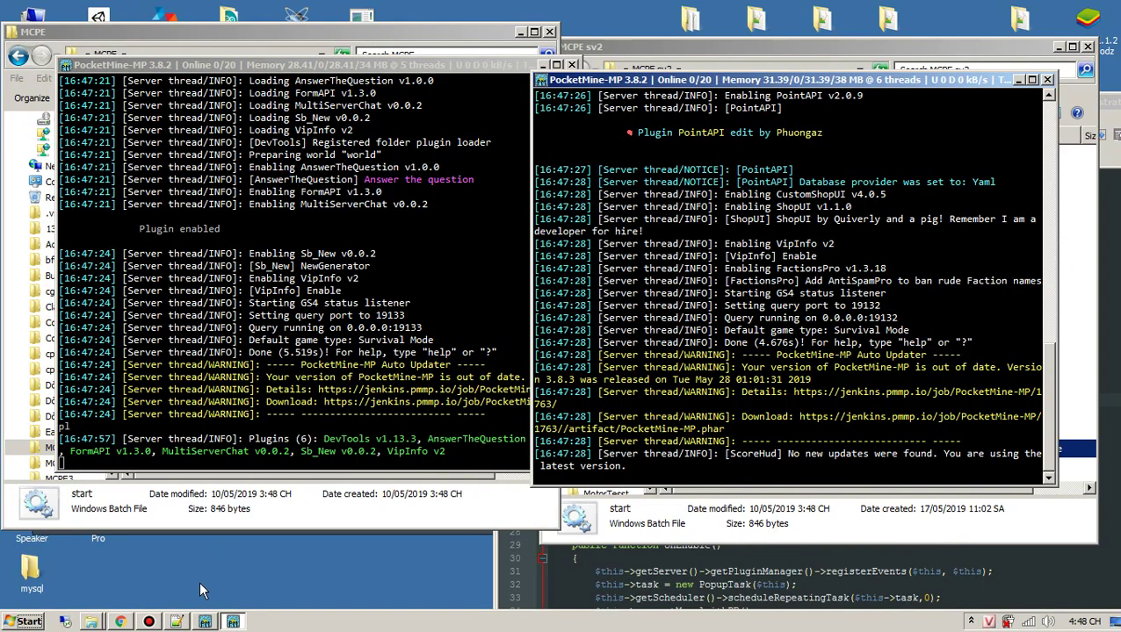
{"action": "left_click", "coordinate": [175, 623]}
Center the Notepad++ window and highlight the chaton case block, lines 110–116, in Main.php
{"action": "left_click_drag", "start_coordinate": [855, 88], "coordinate": [518, 67]}
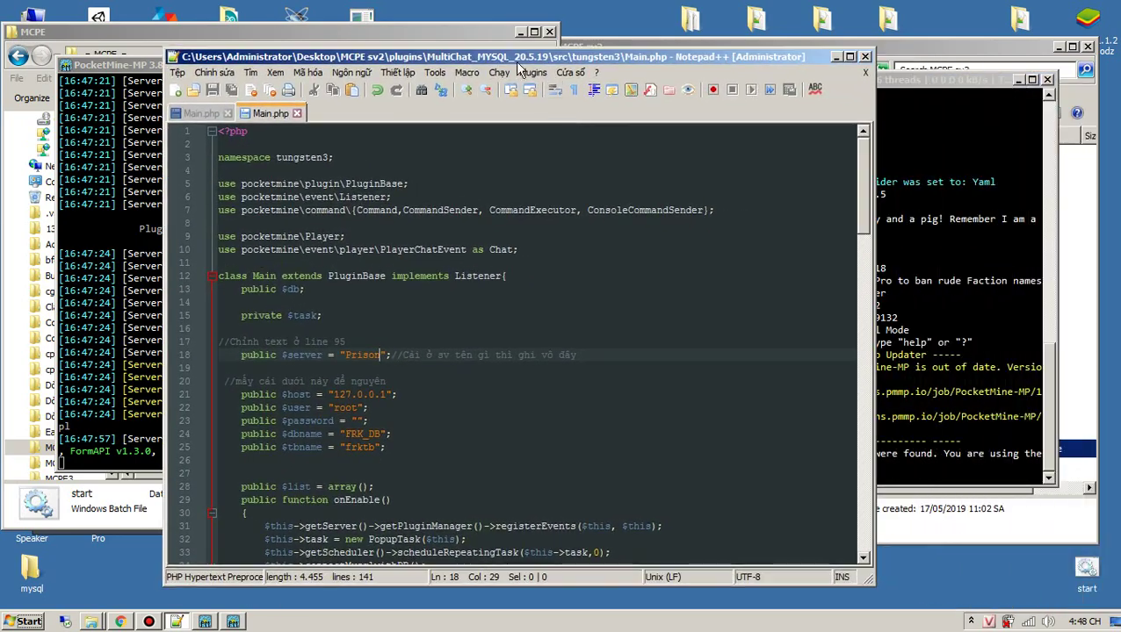
{"action": "scroll", "coordinate": [800, 259], "scroll_direction": "down", "scroll_amount": 20}
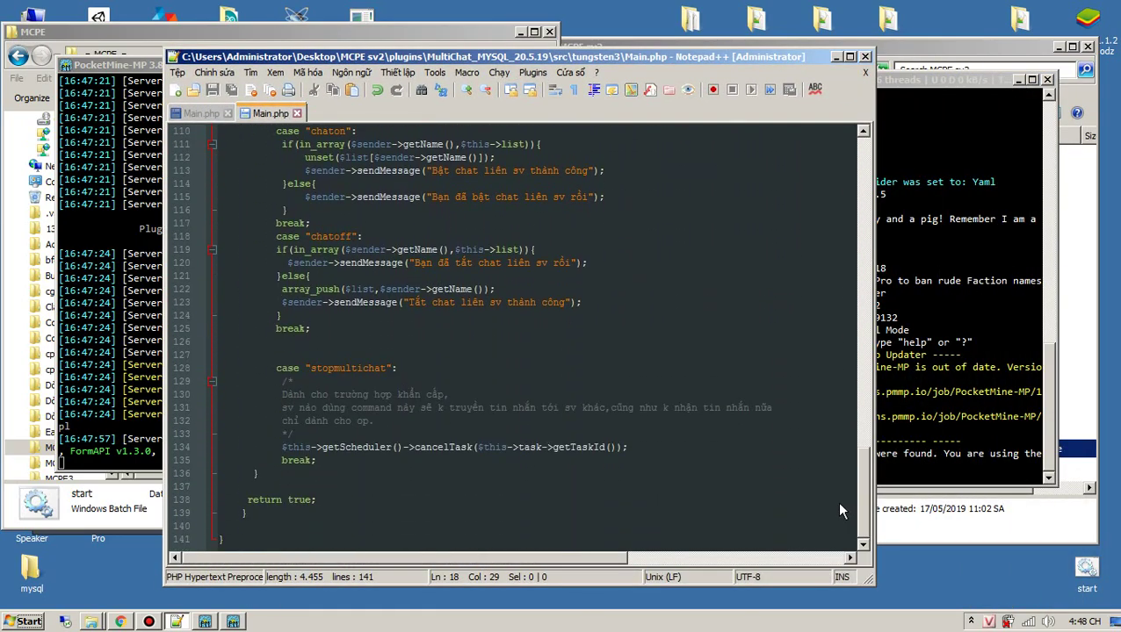
{"action": "scroll", "coordinate": [839, 511], "scroll_direction": "up", "scroll_amount": 4}
{"action": "left_click", "coordinate": [393, 302]}
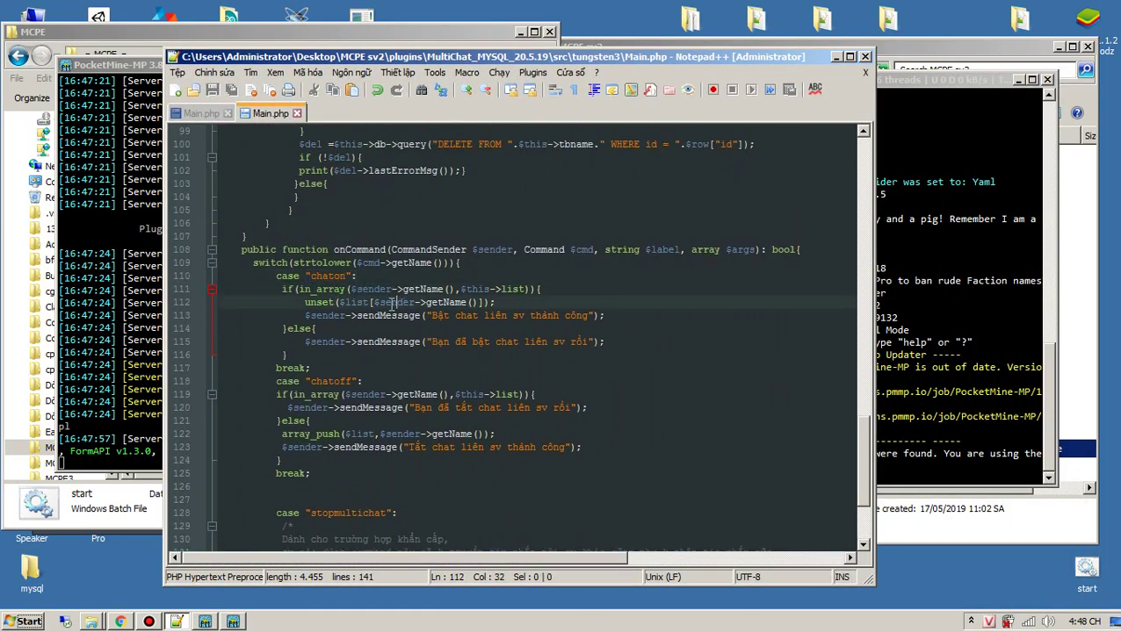
{"action": "mouse_move", "coordinate": [276, 276]}
{"action": "left_mouse_down"}
{"action": "mouse_move", "coordinate": [351, 295]}
{"action": "mouse_move", "coordinate": [378, 353]}
{"action": "left_mouse_up"}
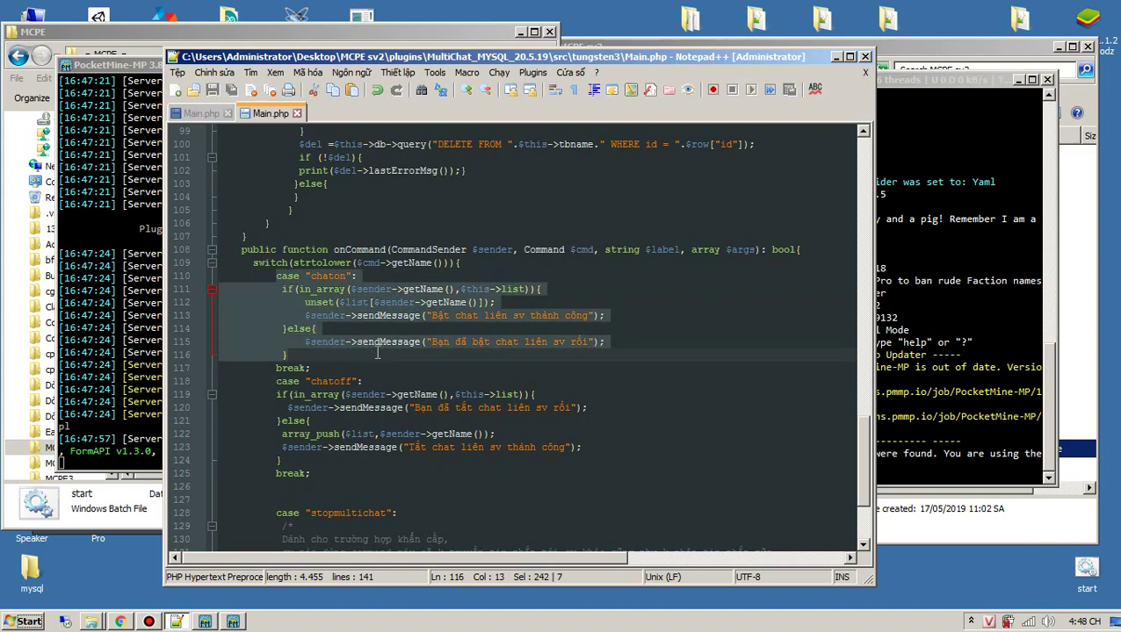
{"action": "left_click", "coordinate": [368, 302]}
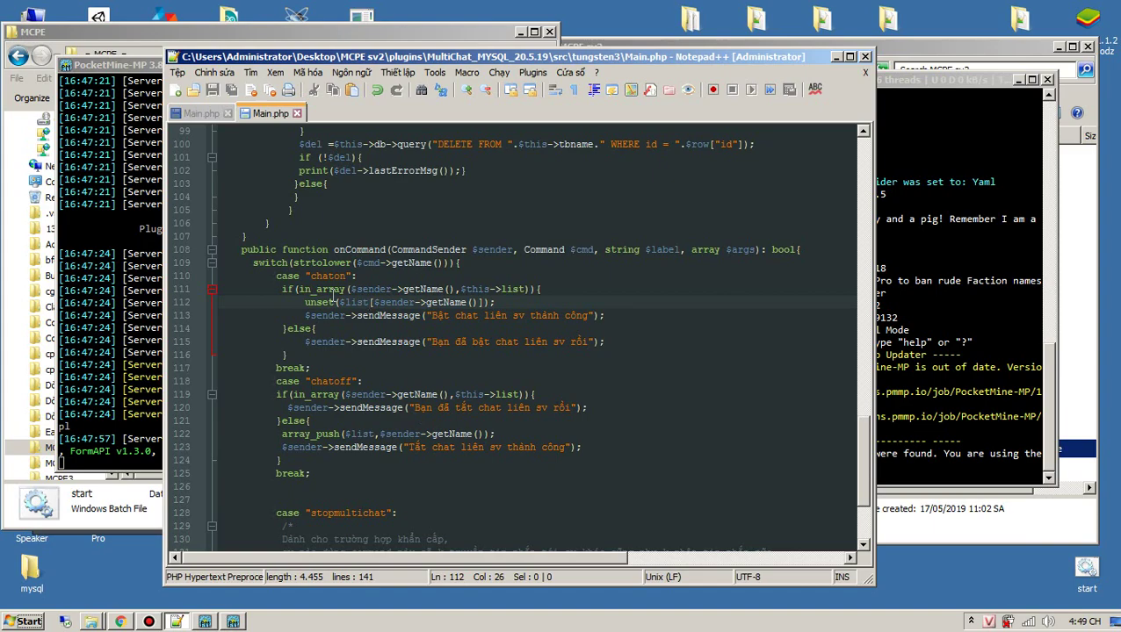
Inspect the chaton command name and message and the chatoff case, then bring Bandicam forward
{"action": "left_click", "coordinate": [430, 316]}
{"action": "left_click_drag", "start_coordinate": [310, 276], "coordinate": [341, 277]}
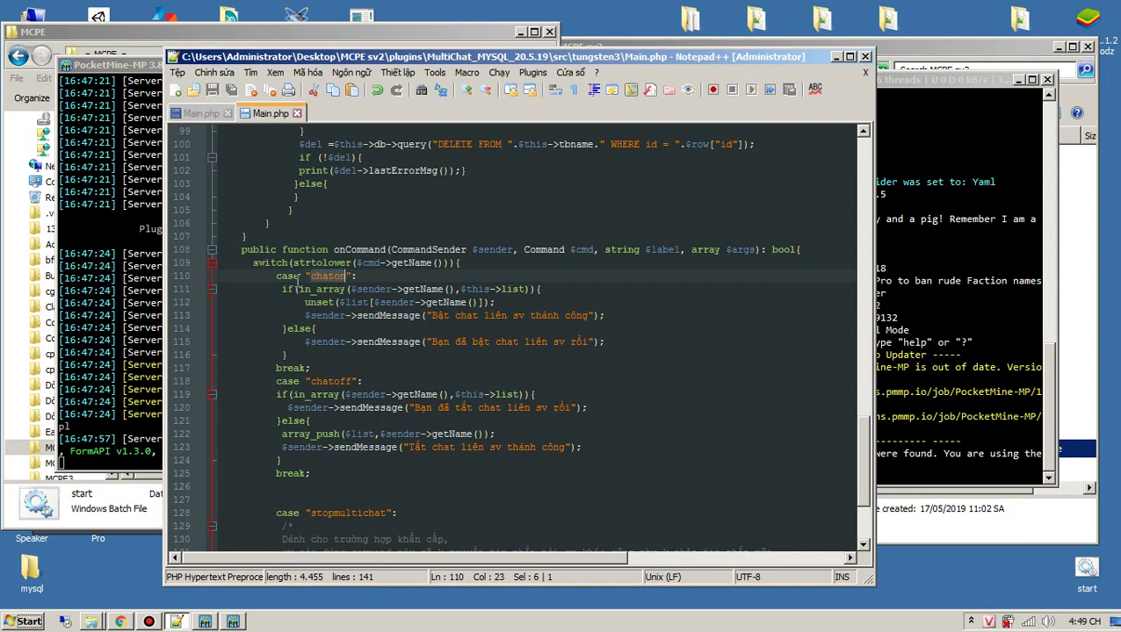
{"action": "left_click", "coordinate": [364, 380]}
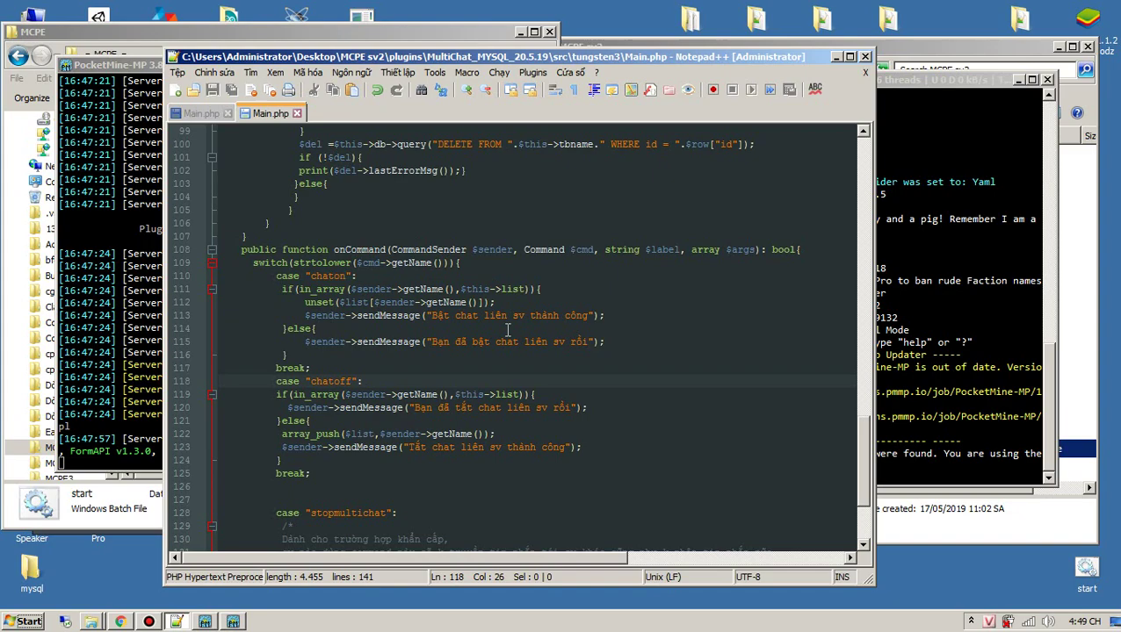
{"action": "left_click", "coordinate": [148, 621]}
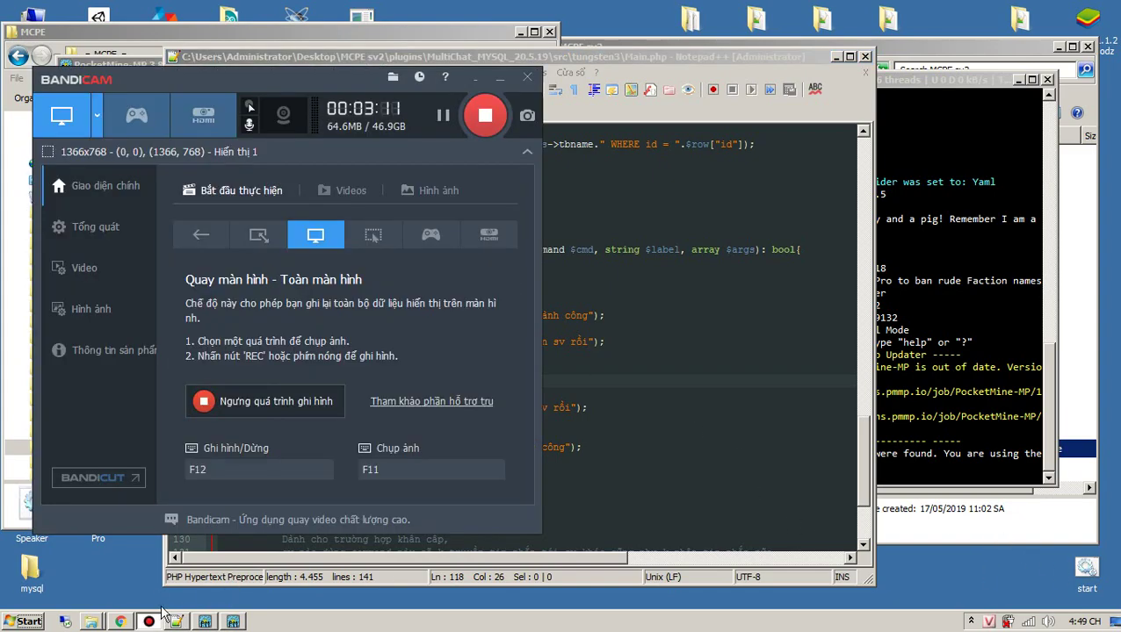